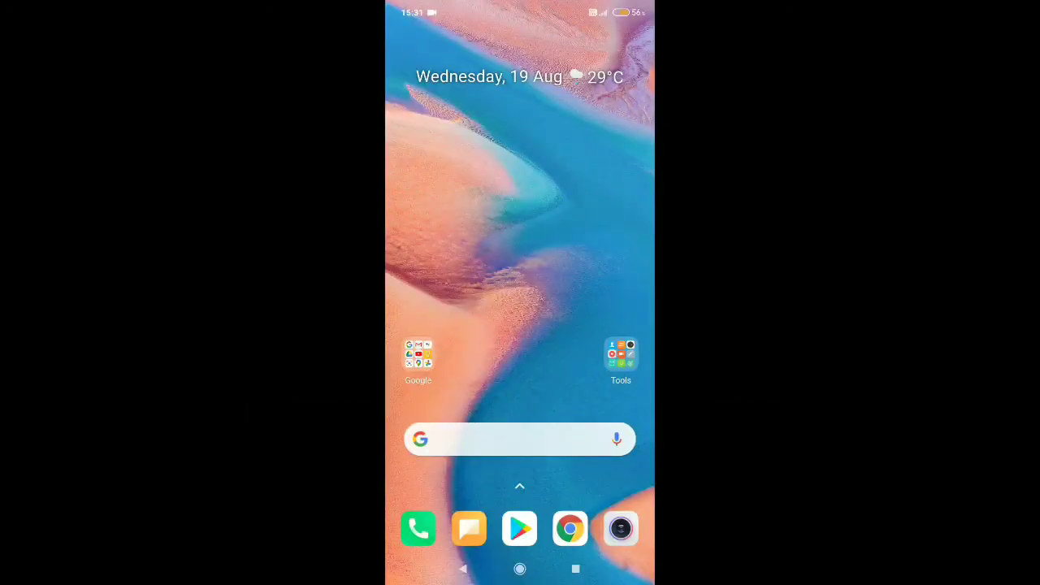
Swipe up to the app drawer and launch Cisco Packet Tracer Mobile.
mouse_move(601, 243)
mouse_down()
mouse_move(439, 243)
mouse_move(601, 243)
mouse_up()
drag(557, 430, 558, 162)
scroll(520, 284, down, 3)
scroll(520, 284, down, 3)
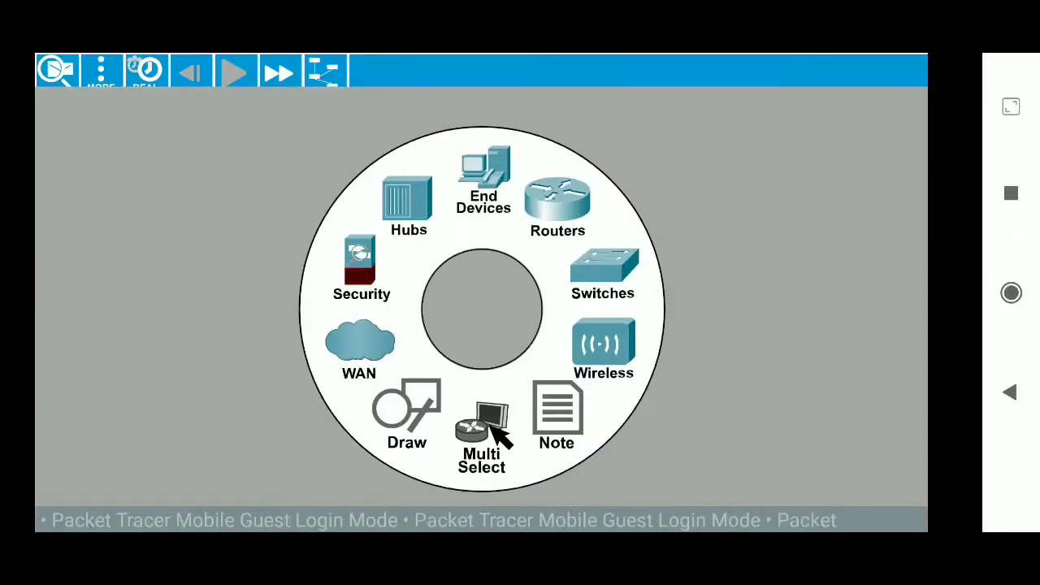
Add 2950-24 switches Switch0 and Switch1, lining Switch1 up directly below Switch0.
click(602, 268)
click(604, 268)
click(406, 511)
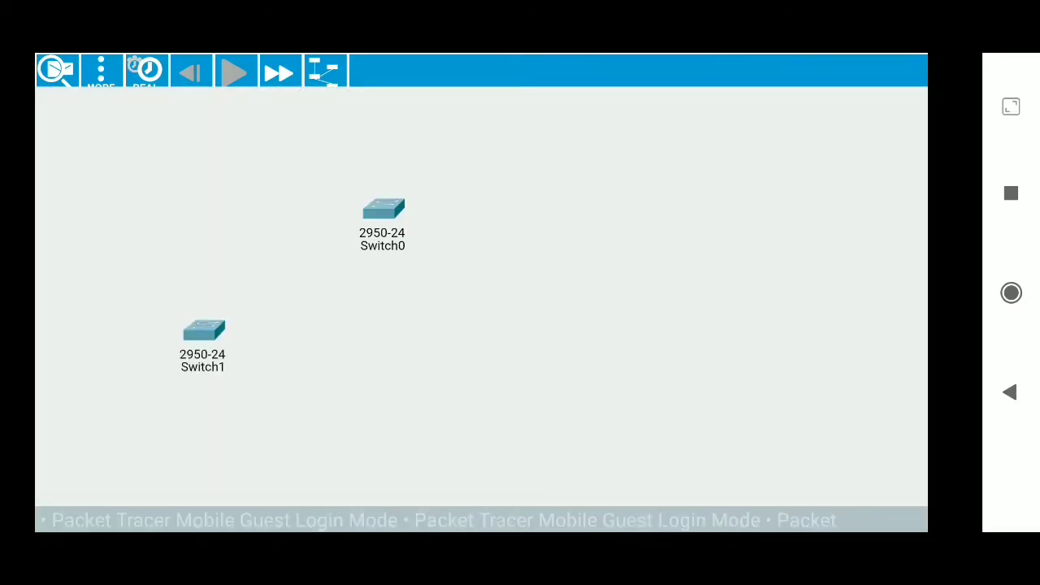
drag(220, 350, 415, 381)
drag(383, 349, 383, 328)
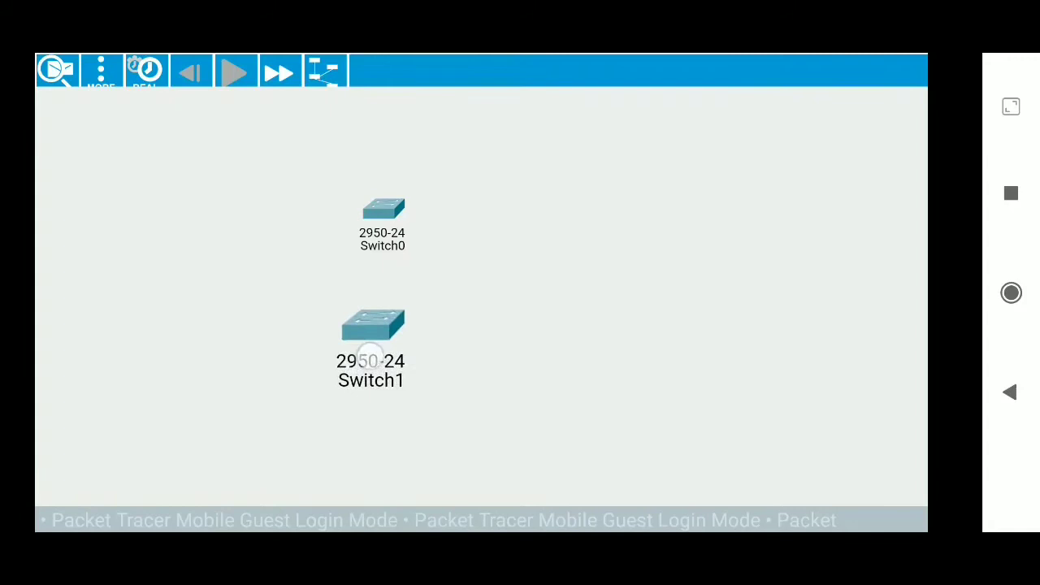
Add a third 2950-24 switch, Switch2, to the right of Switch1.
click(482, 308)
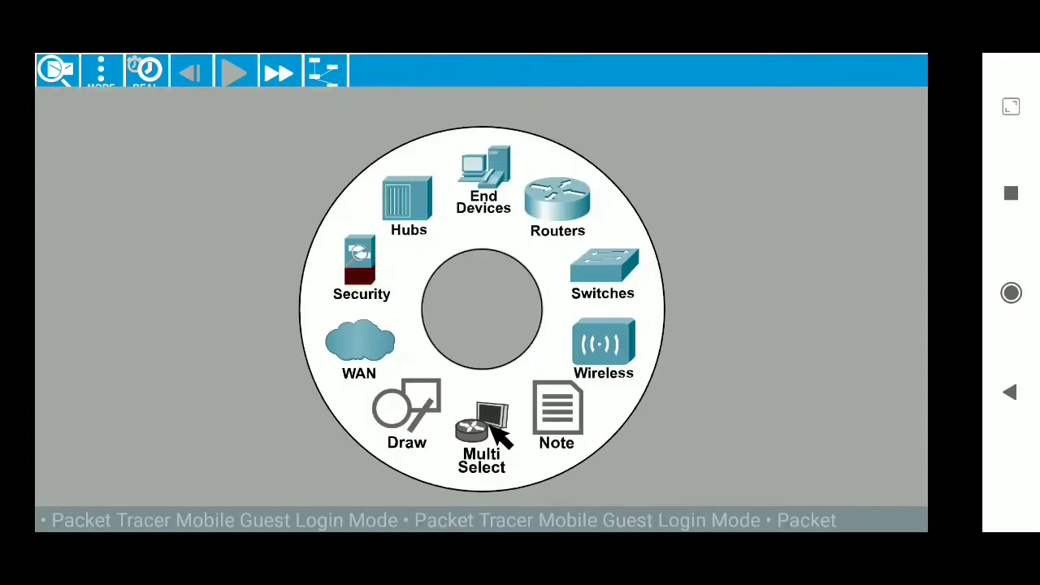
click(602, 268)
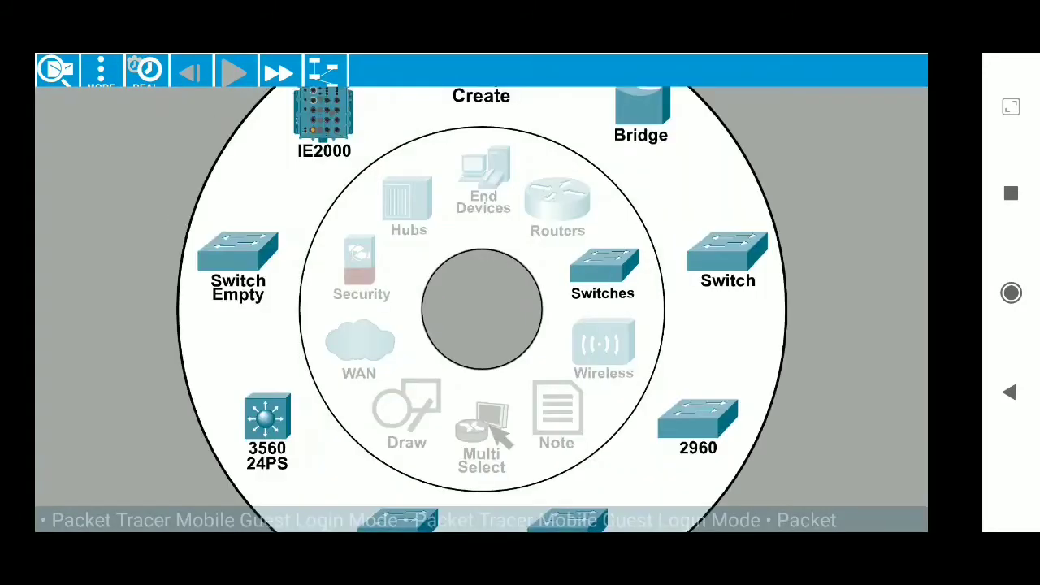
click(728, 256)
click(137, 166)
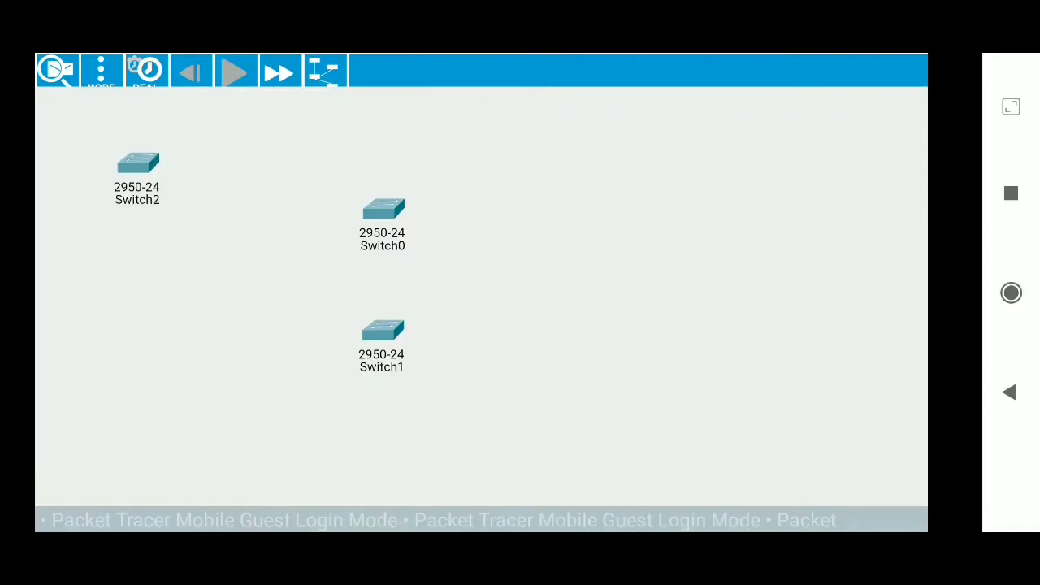
drag(137, 166, 593, 357)
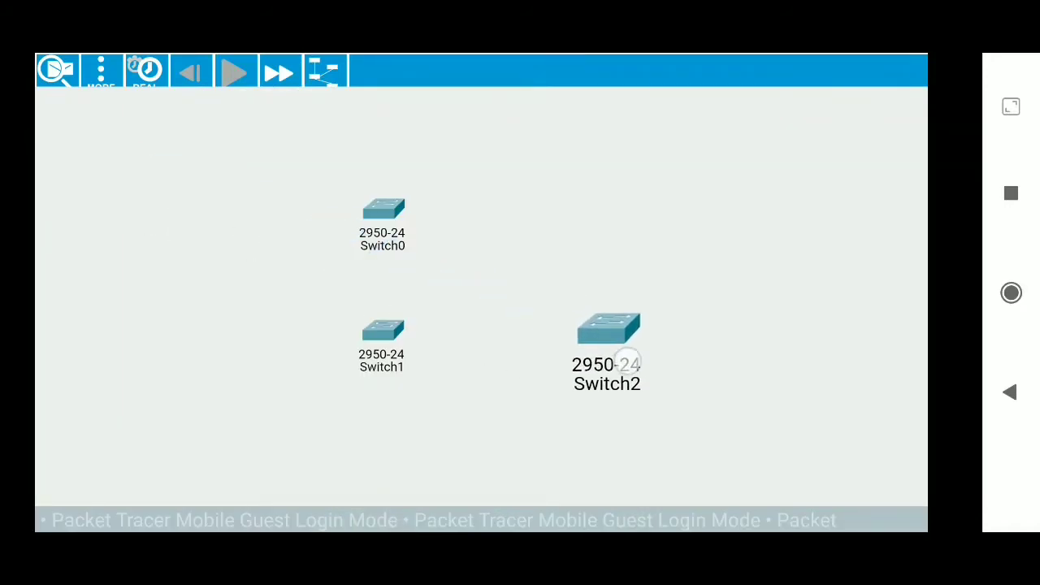
Place Switch3 above Switch2 beside Switch0, completing the square.
click(232, 306)
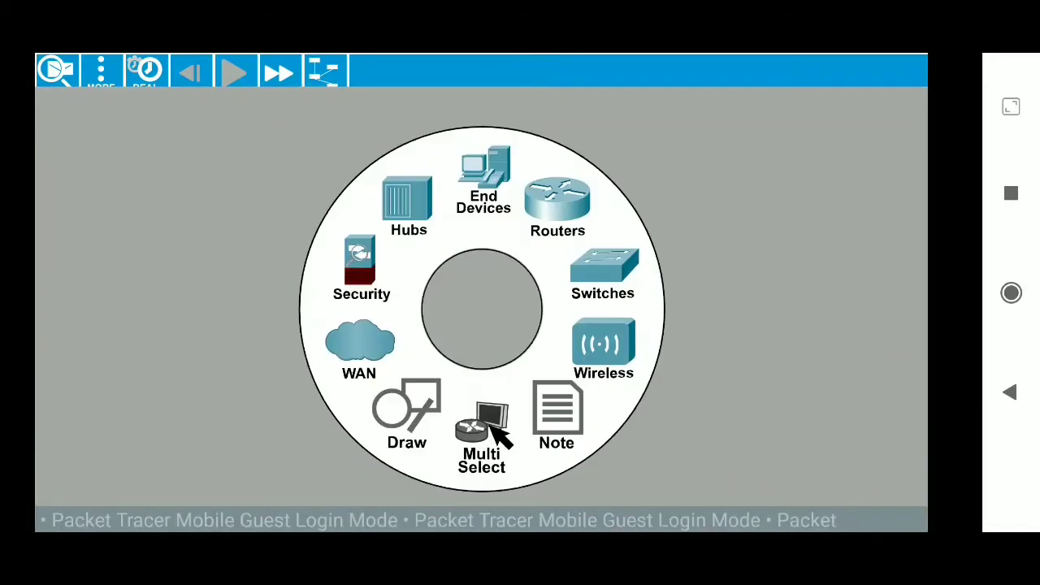
click(602, 268)
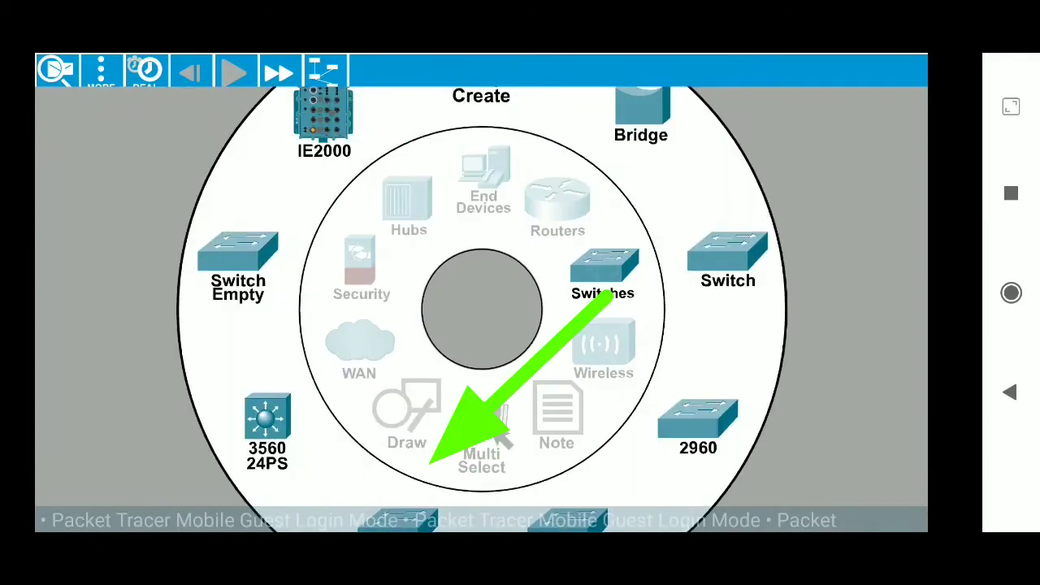
key(Escape)
drag(239, 332, 578, 230)
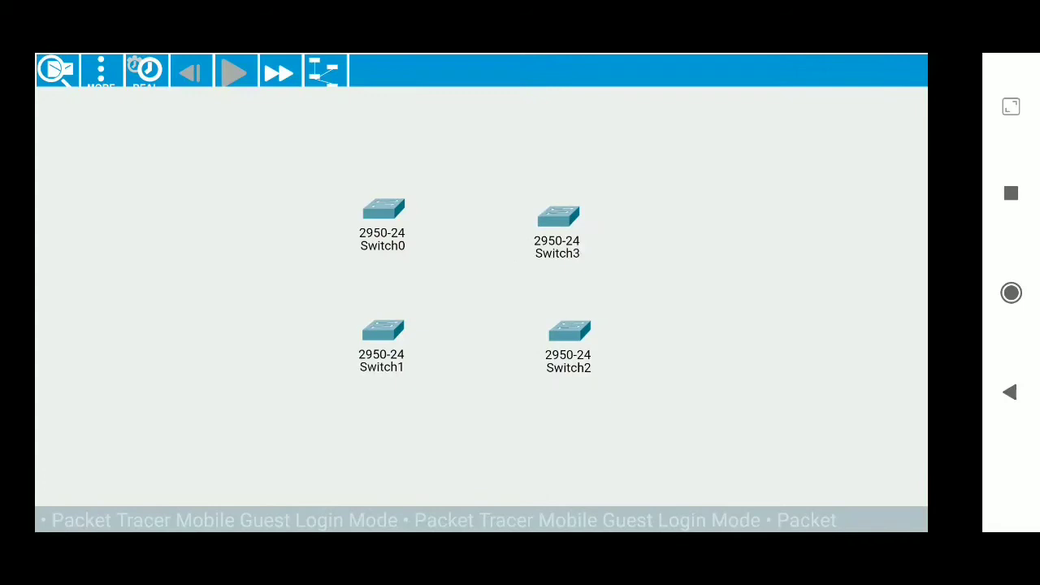
click(218, 336)
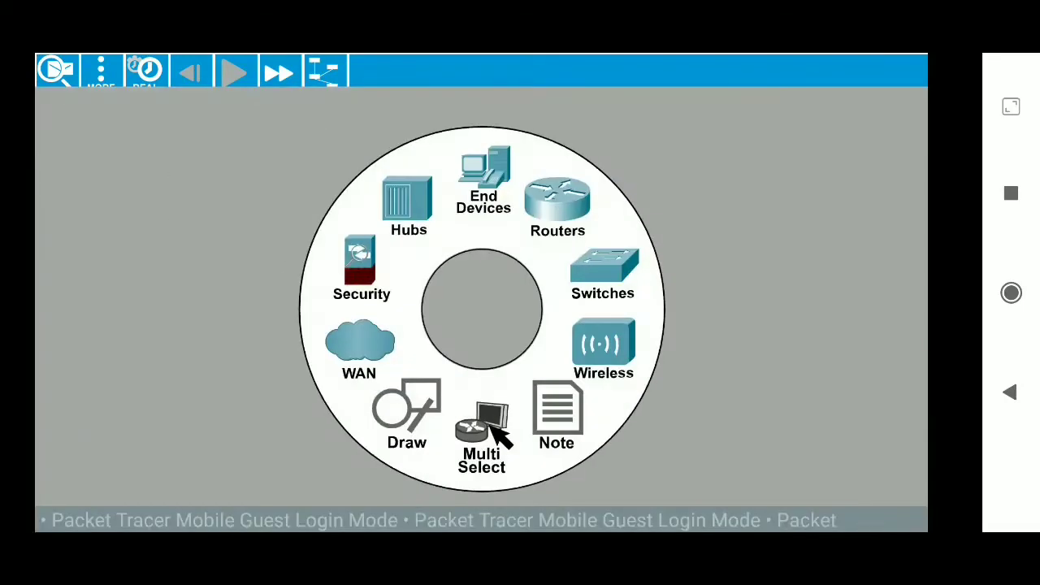
click(483, 191)
Add Laptop0 beside Switch0 and Laptop1 beside Switch1.
click(715, 228)
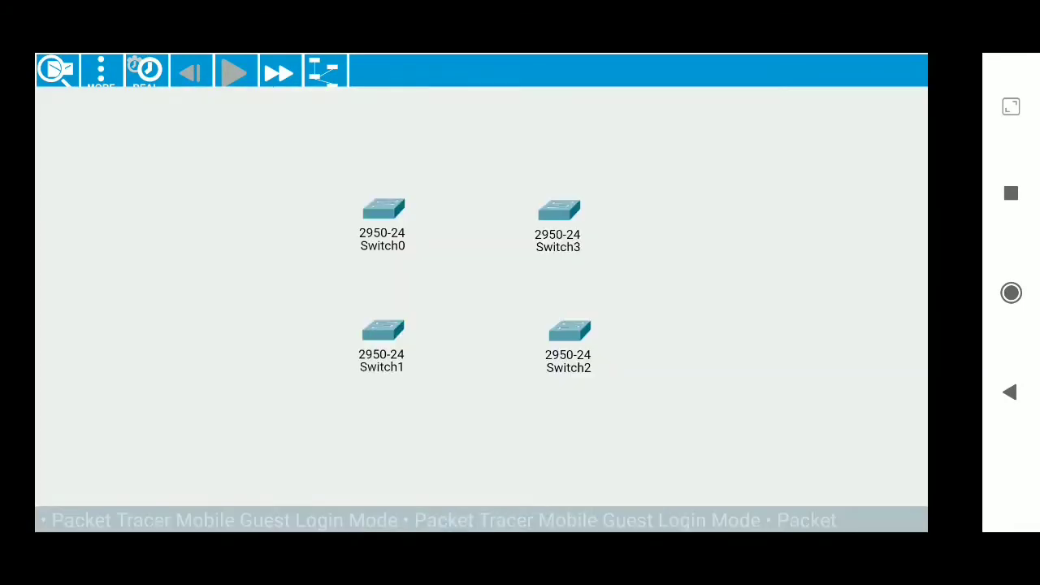
drag(216, 367, 258, 348)
drag(183, 366, 254, 213)
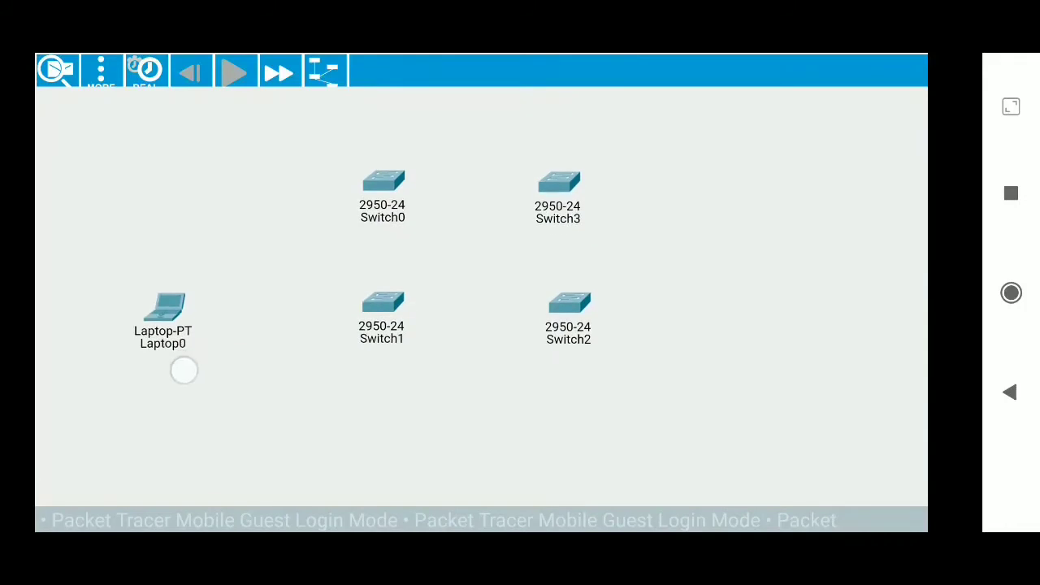
click(744, 239)
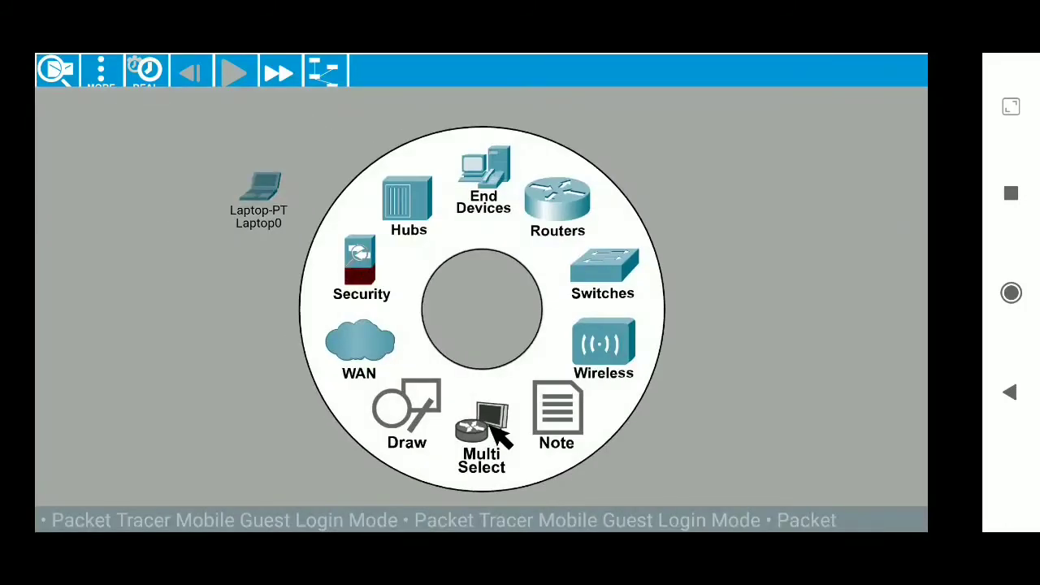
click(483, 191)
click(719, 220)
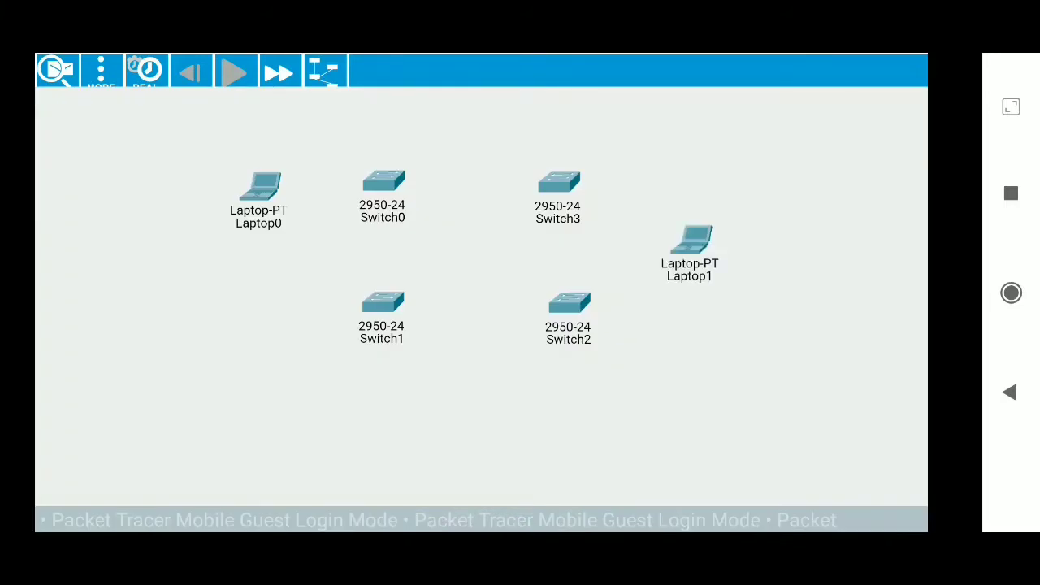
drag(650, 255, 203, 370)
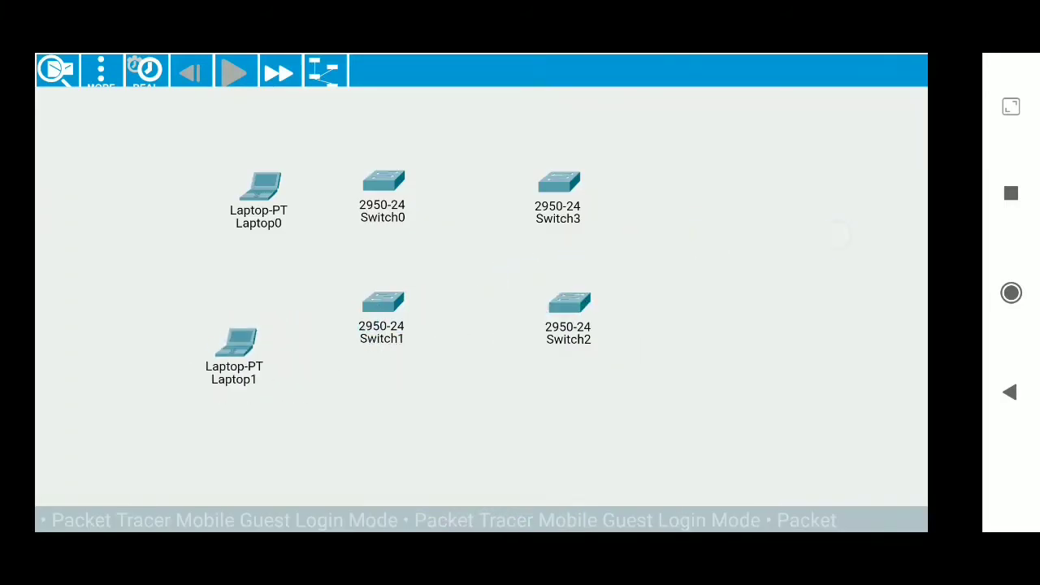
Add Laptop2 beside Switch2 and Laptop3 beside Switch3.
click(836, 235)
click(483, 191)
click(717, 232)
mouse_move(784, 243)
mouse_down()
mouse_move(740, 351)
mouse_move(704, 367)
mouse_up()
click(872, 252)
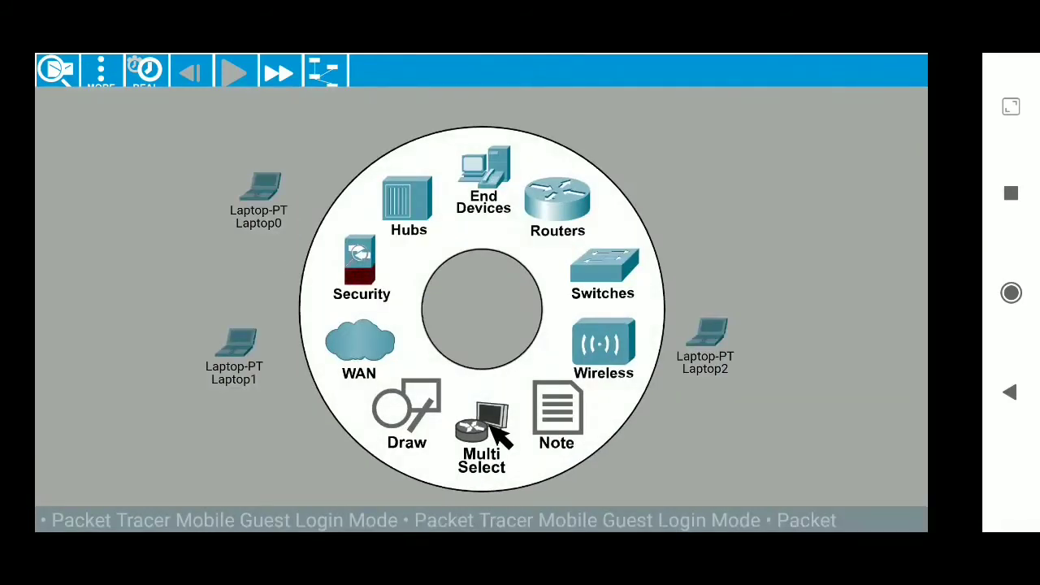
click(483, 191)
click(720, 220)
drag(822, 243, 731, 185)
drag(711, 333, 692, 344)
mouse_move(731, 183)
mouse_down()
mouse_move(709, 129)
mouse_move(705, 146)
mouse_up()
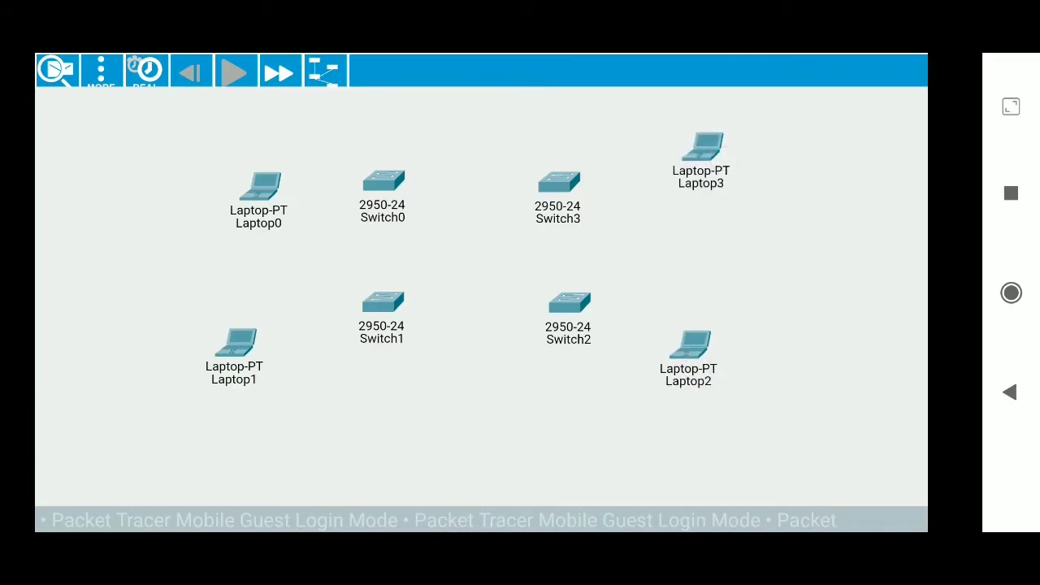
Link Switch0 FE0/1 to Switch1 FE0/1 with a cross-over cable.
click(383, 182)
click(482, 167)
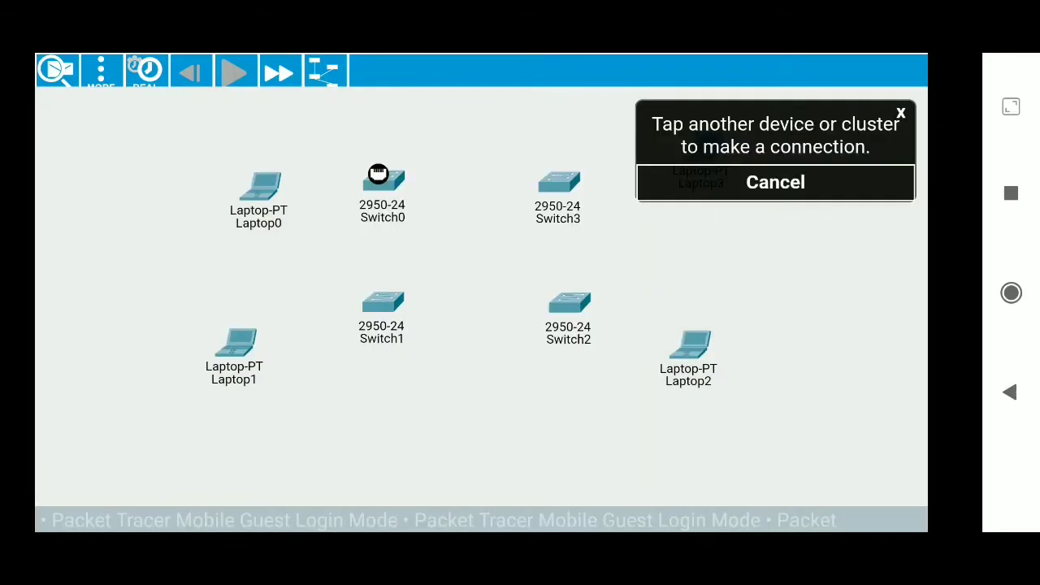
click(383, 307)
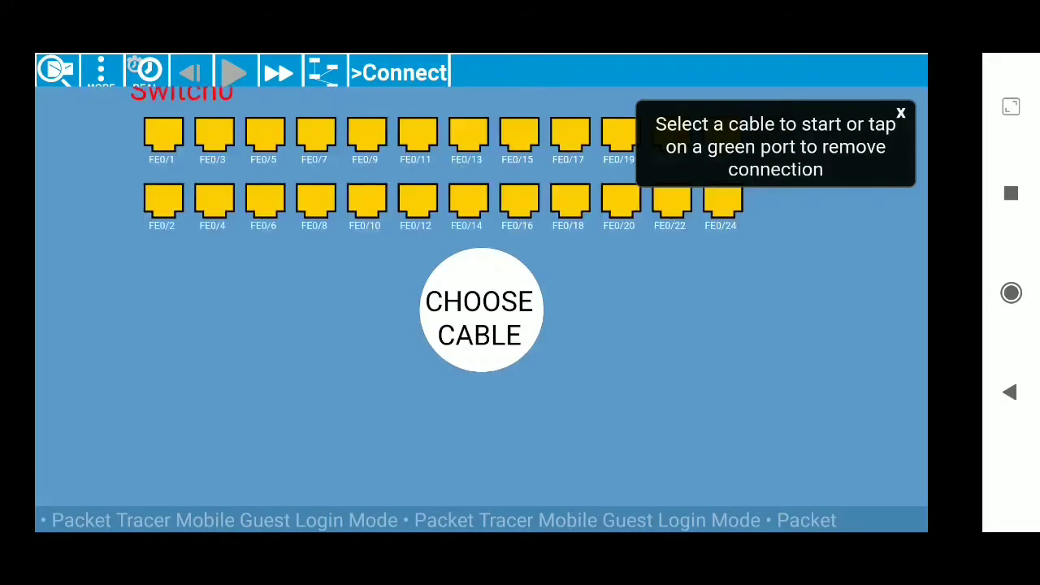
click(499, 321)
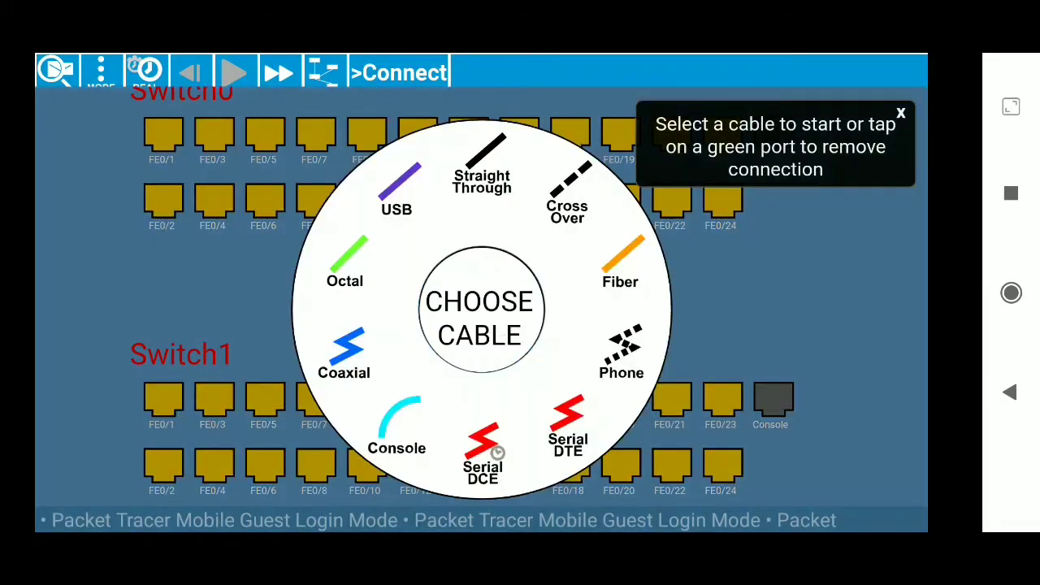
click(567, 195)
click(169, 134)
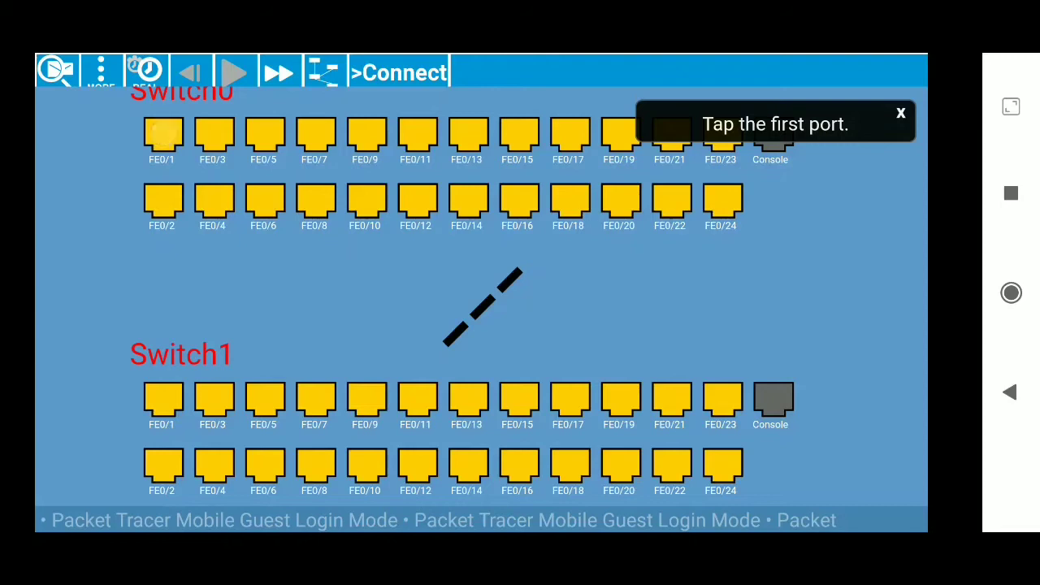
click(171, 399)
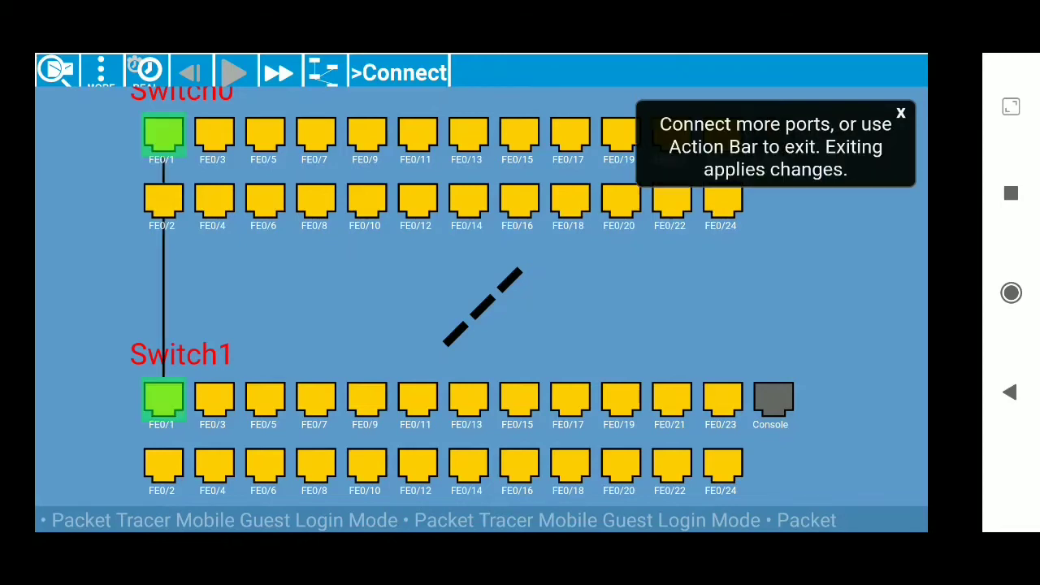
click(323, 73)
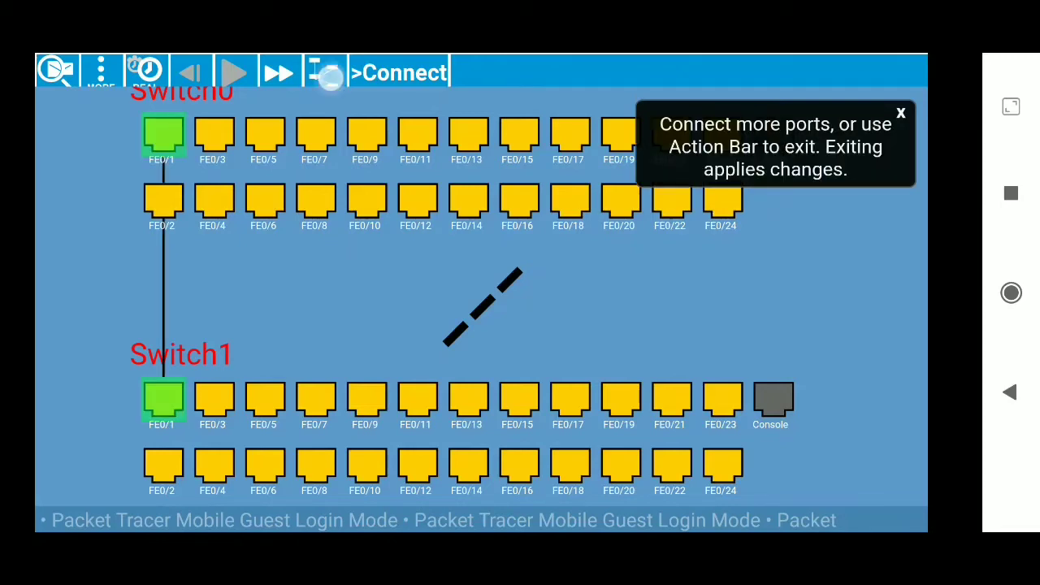
Link Switch0 FE0/3 to Switch3 FE0/1 with a cross-over cable.
click(383, 181)
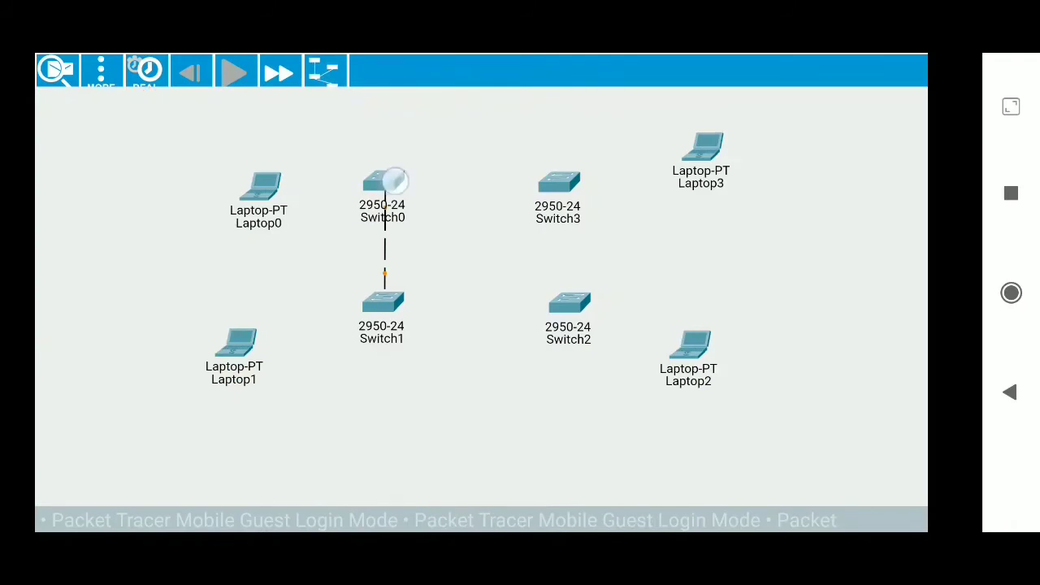
click(480, 174)
click(558, 183)
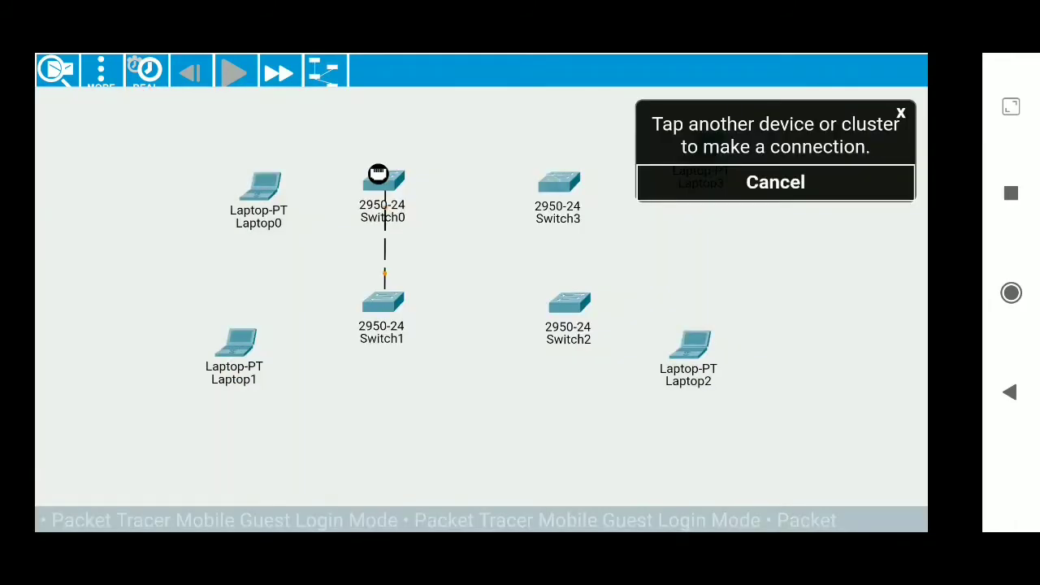
click(481, 308)
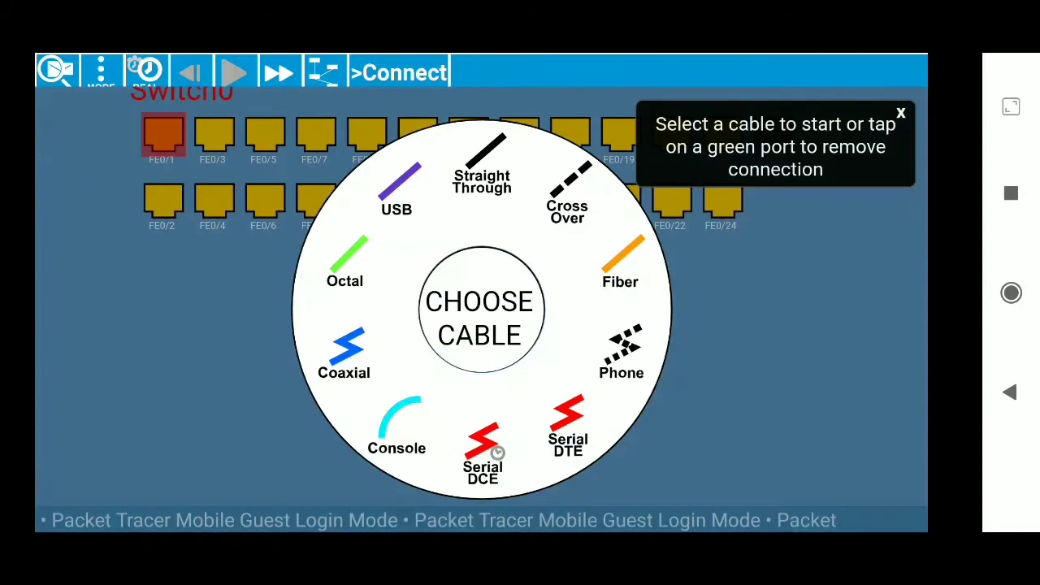
click(567, 189)
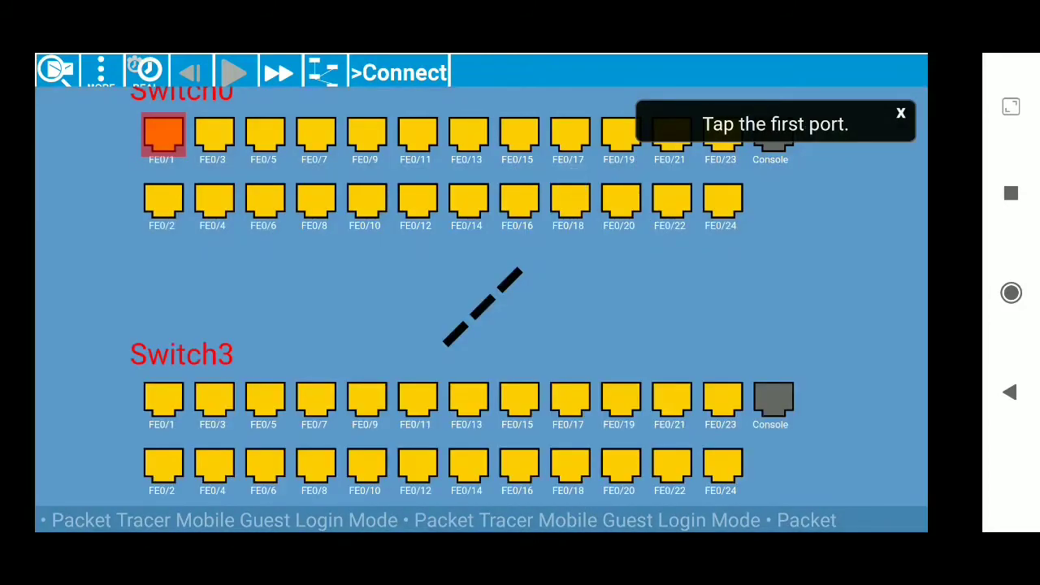
click(213, 133)
click(163, 398)
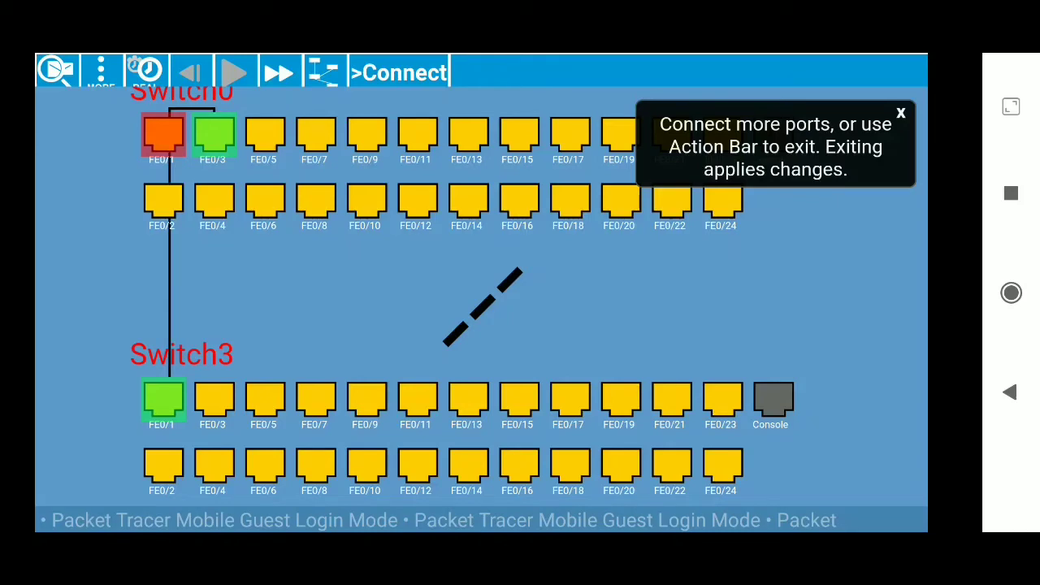
Link Switch1 FE0/3 to Switch2 FE0/1 with a crossover cable.
click(325, 74)
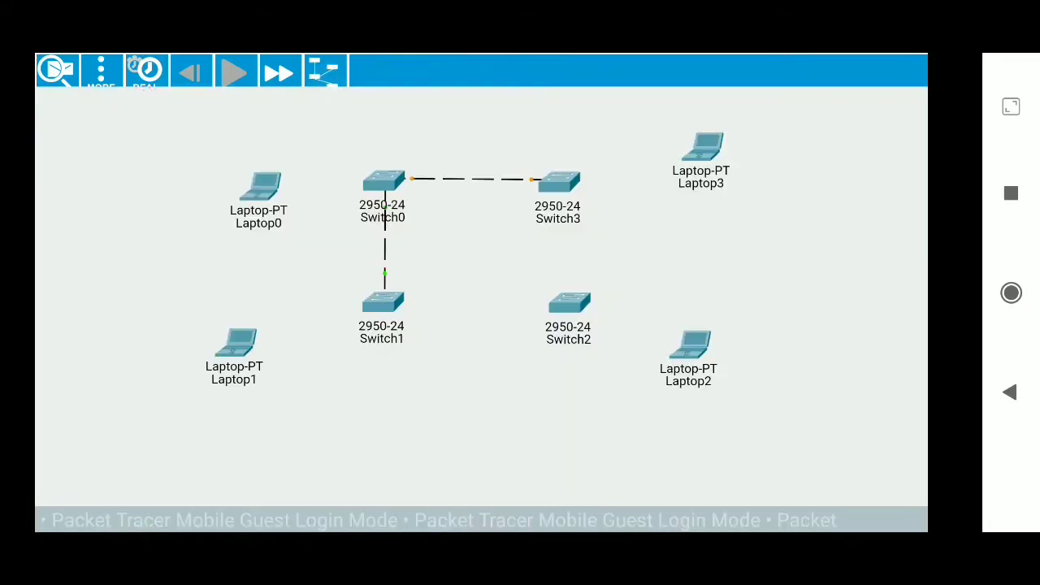
click(382, 302)
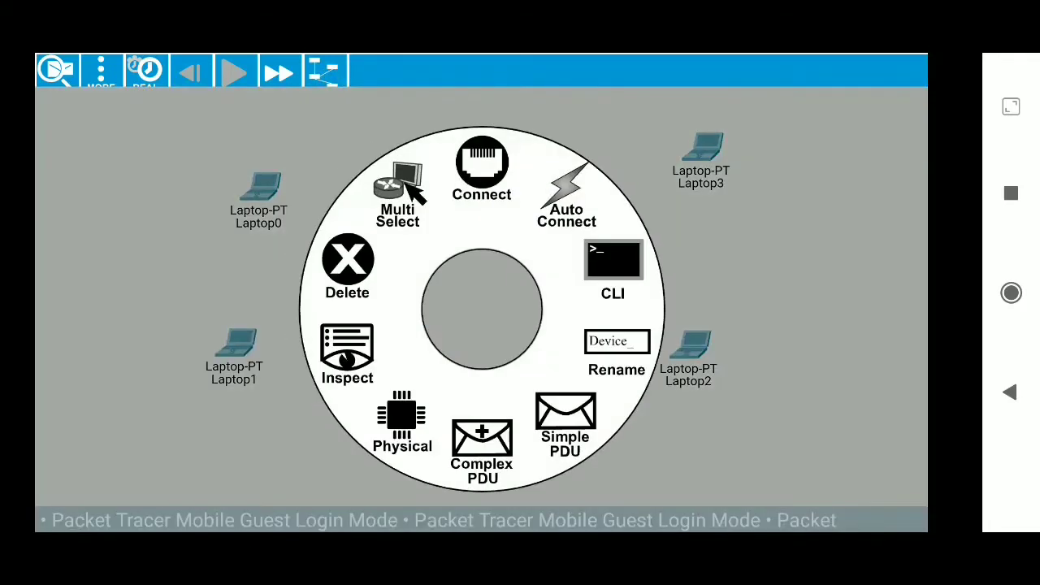
click(486, 177)
click(378, 296)
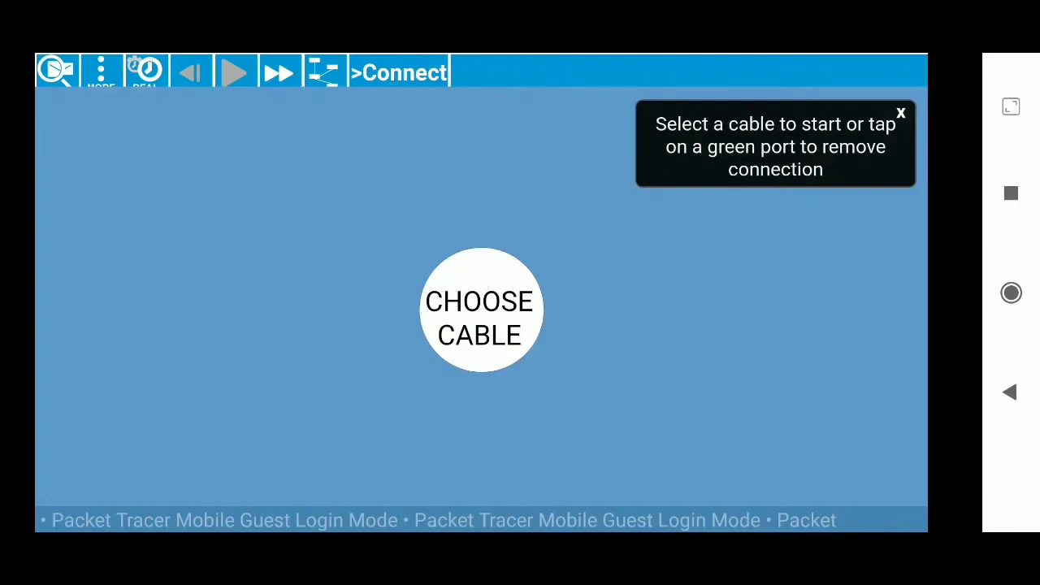
click(499, 301)
click(568, 188)
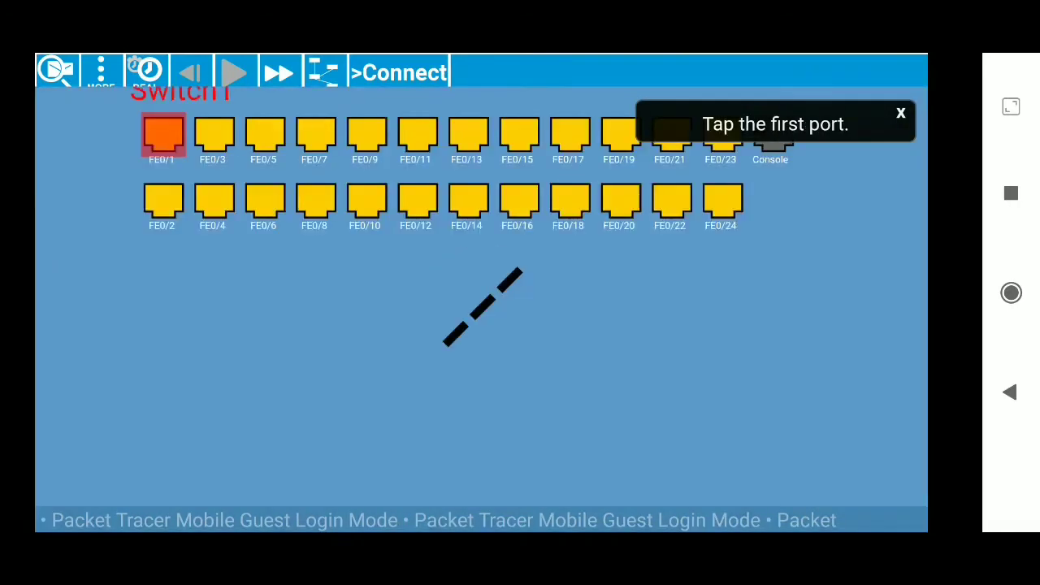
click(213, 137)
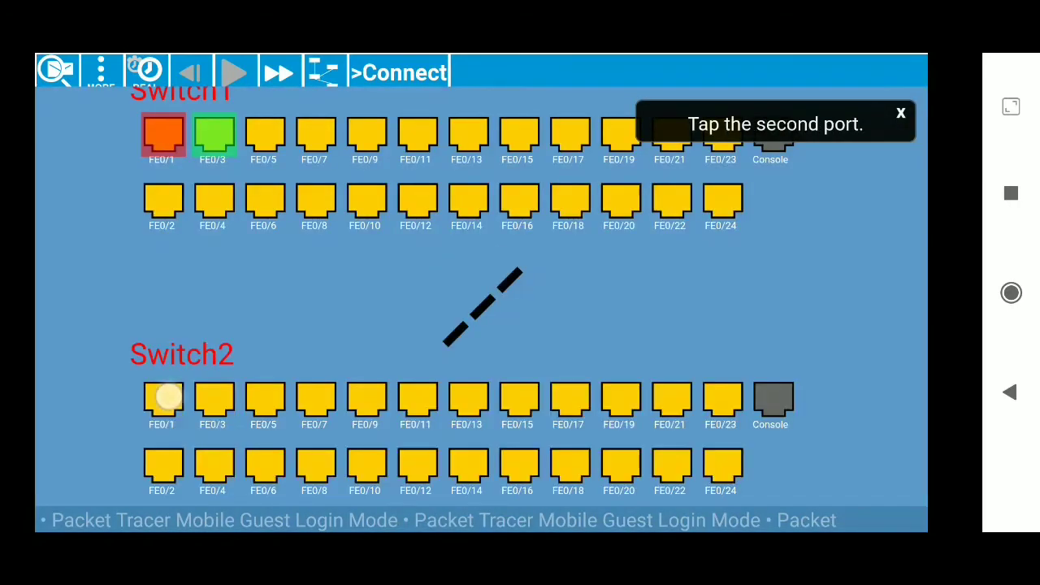
click(168, 395)
click(324, 72)
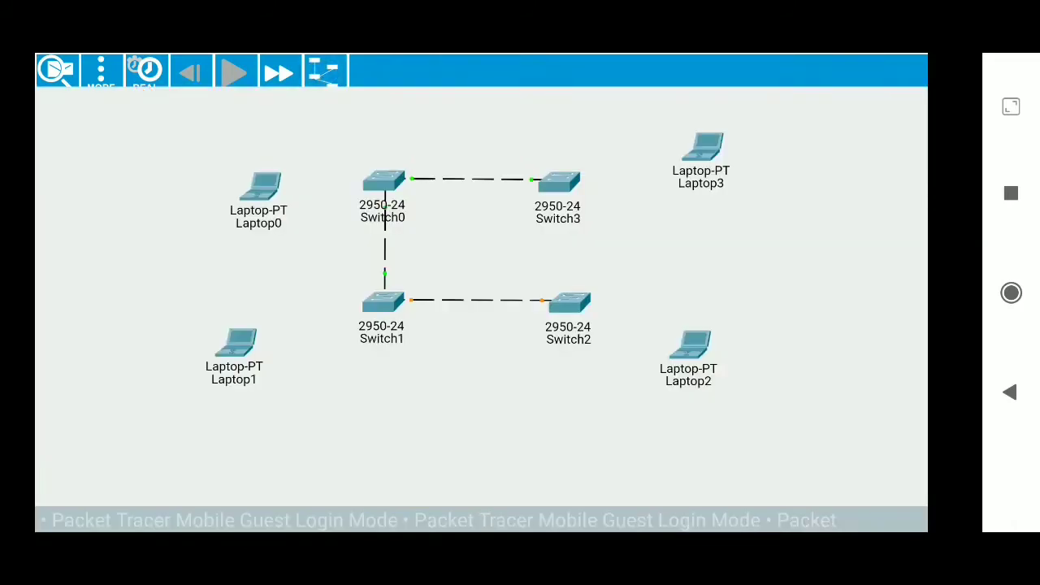
Link Switch3 FE0/3 to Switch2 FE0/3 with a crossover cable, then square up Switch2.
click(557, 182)
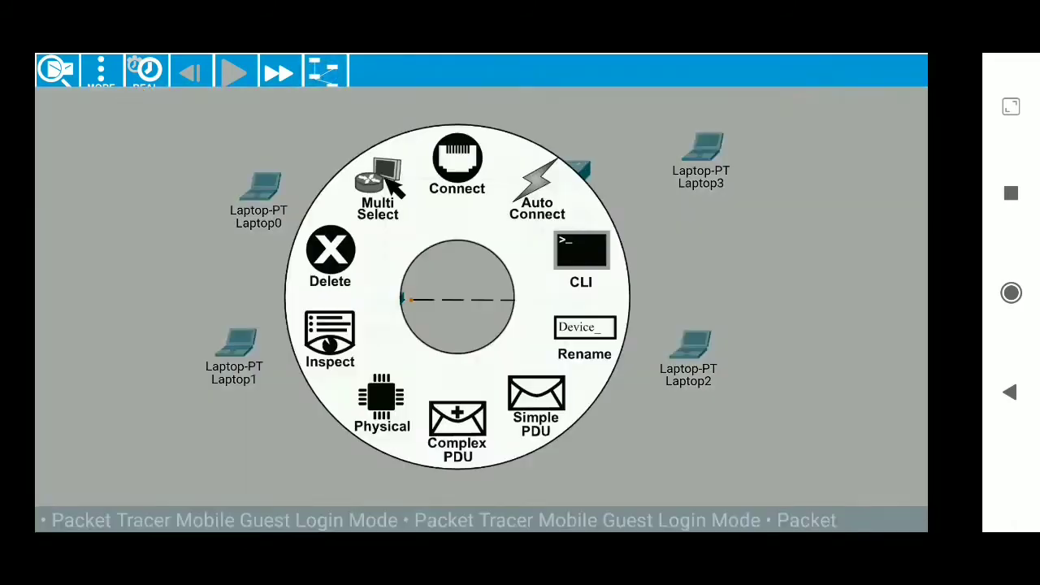
click(481, 166)
click(576, 302)
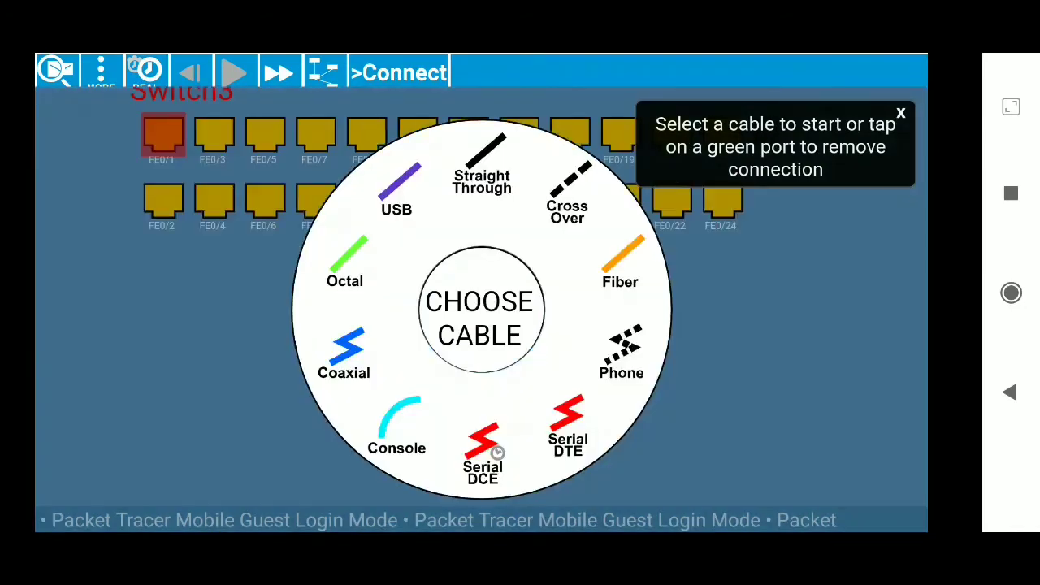
click(577, 187)
click(214, 134)
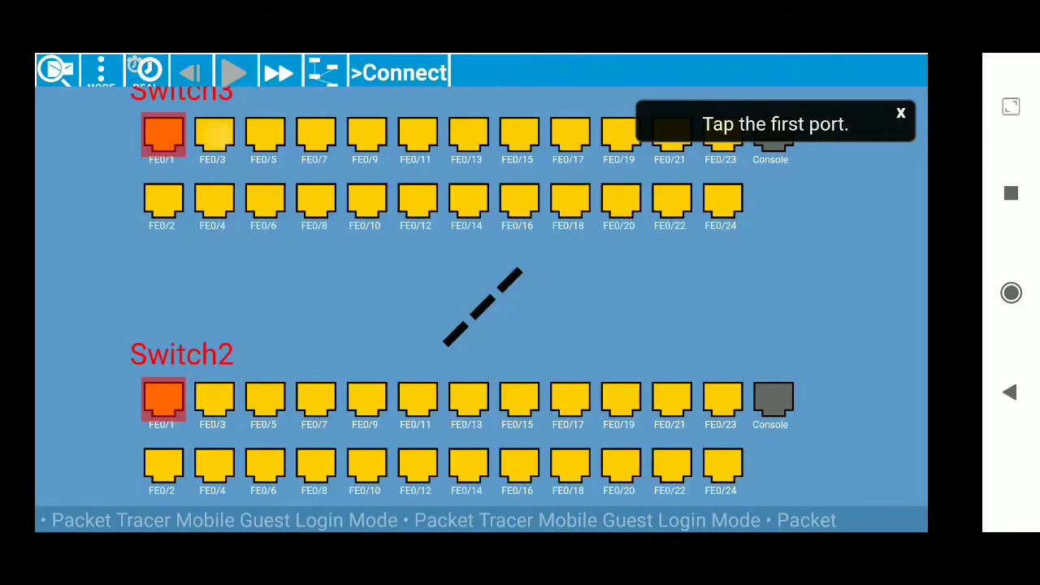
click(214, 398)
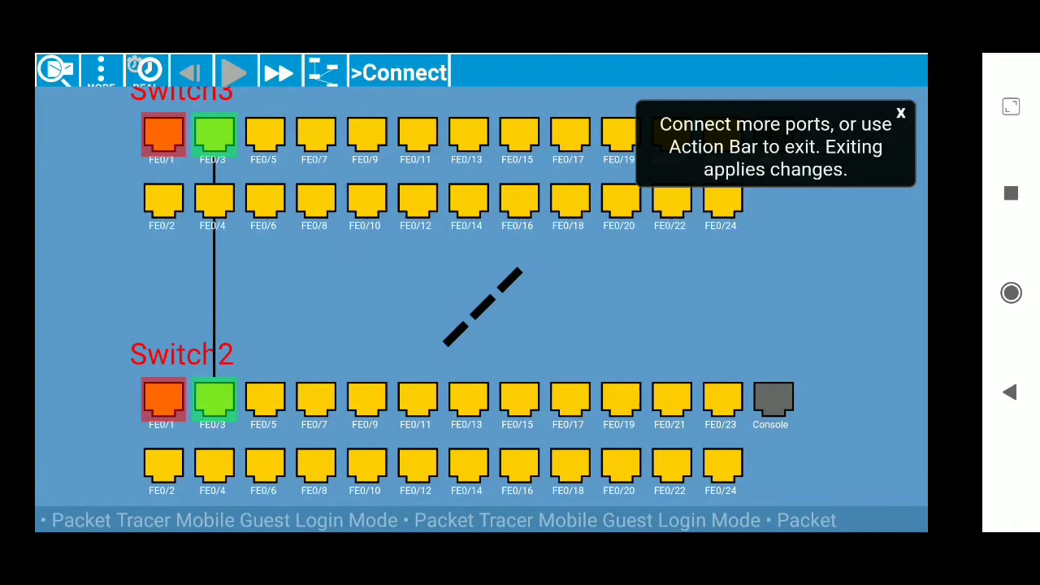
click(325, 73)
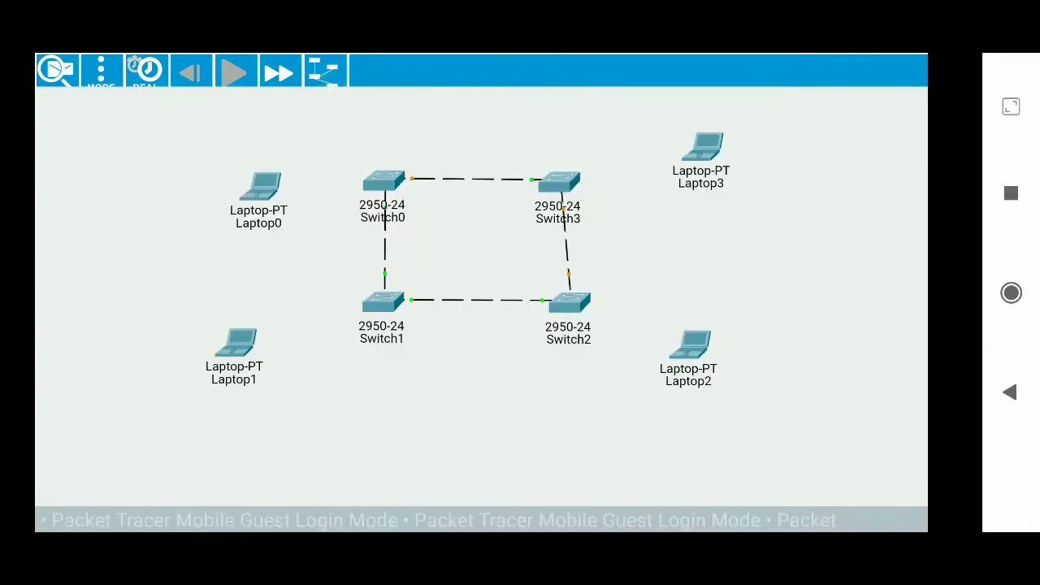
drag(557, 305, 546, 317)
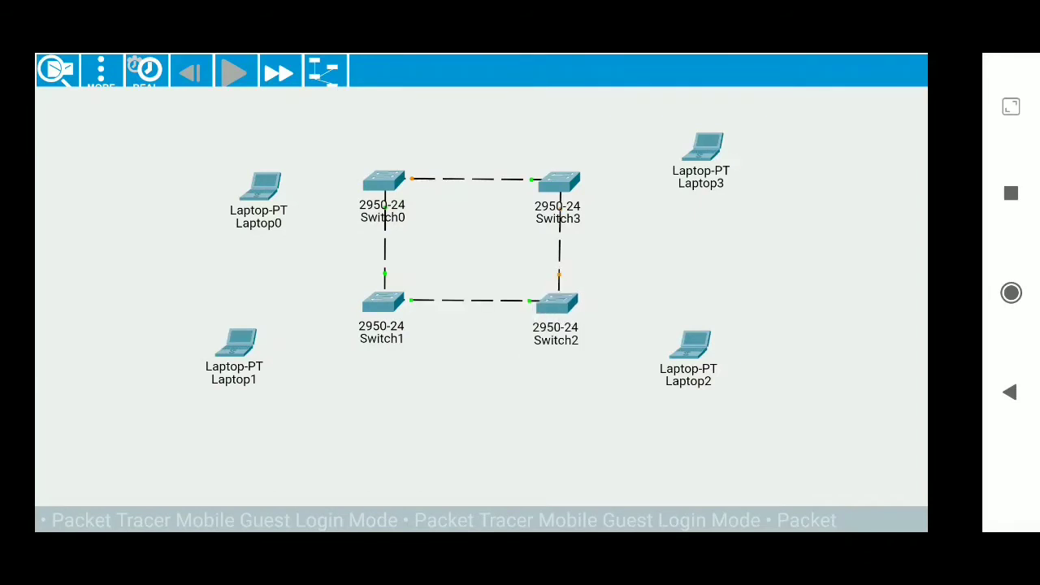
Connect Switch0 FE0/5 to Laptop0's FE0 port with a straight-through cable.
click(382, 179)
click(477, 166)
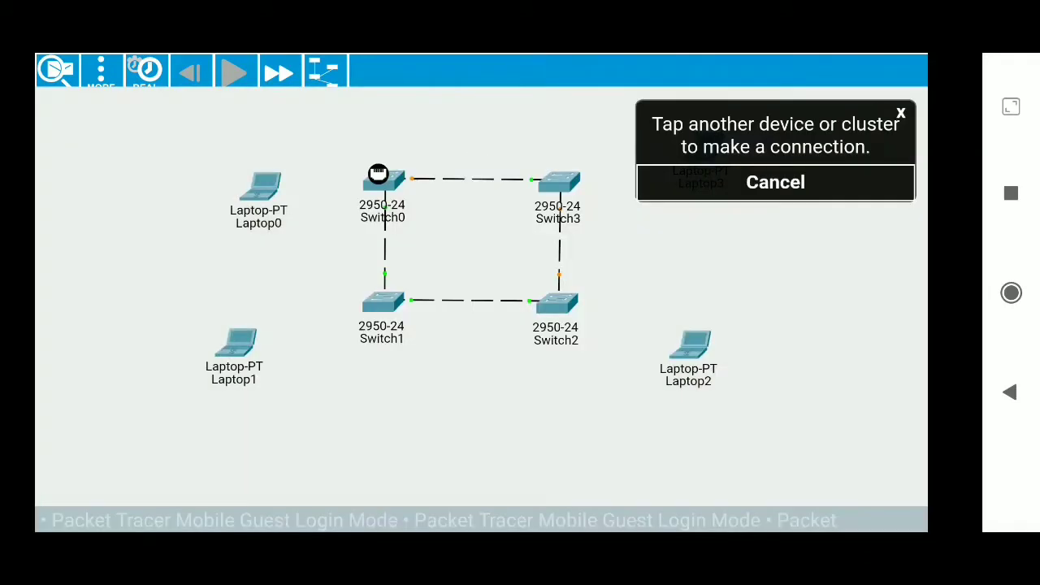
click(260, 187)
click(487, 313)
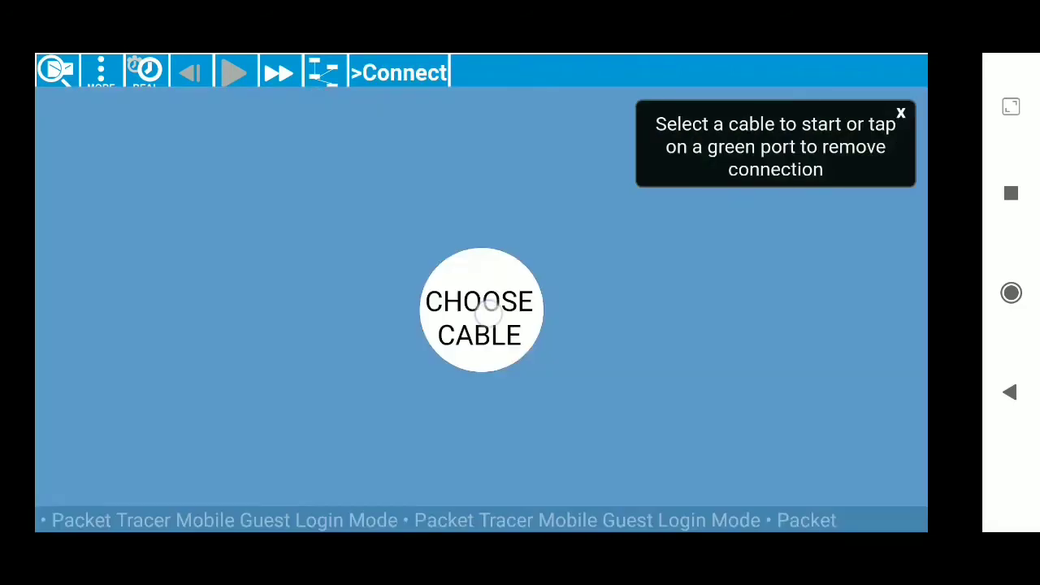
click(497, 151)
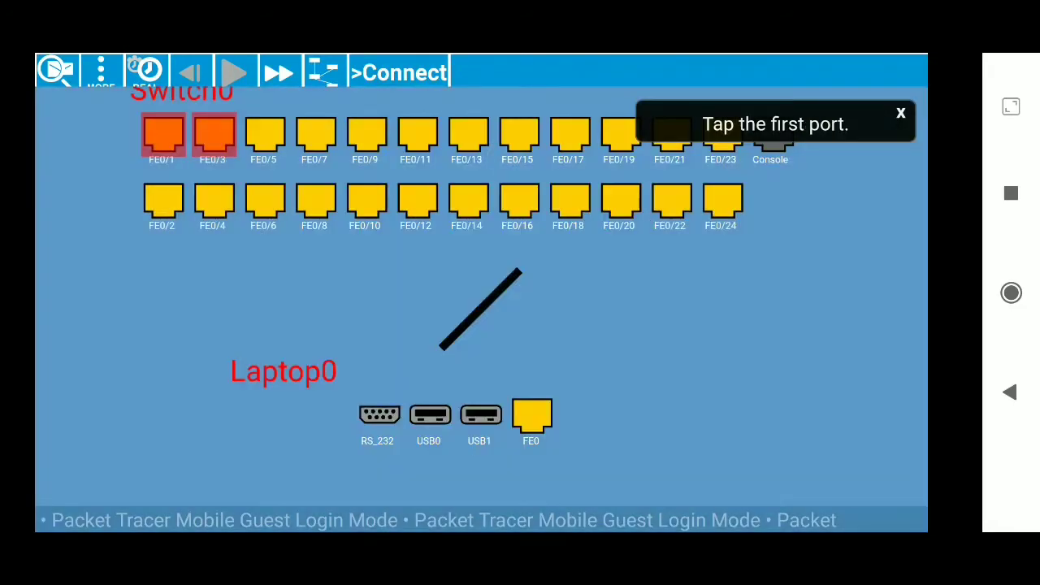
click(265, 135)
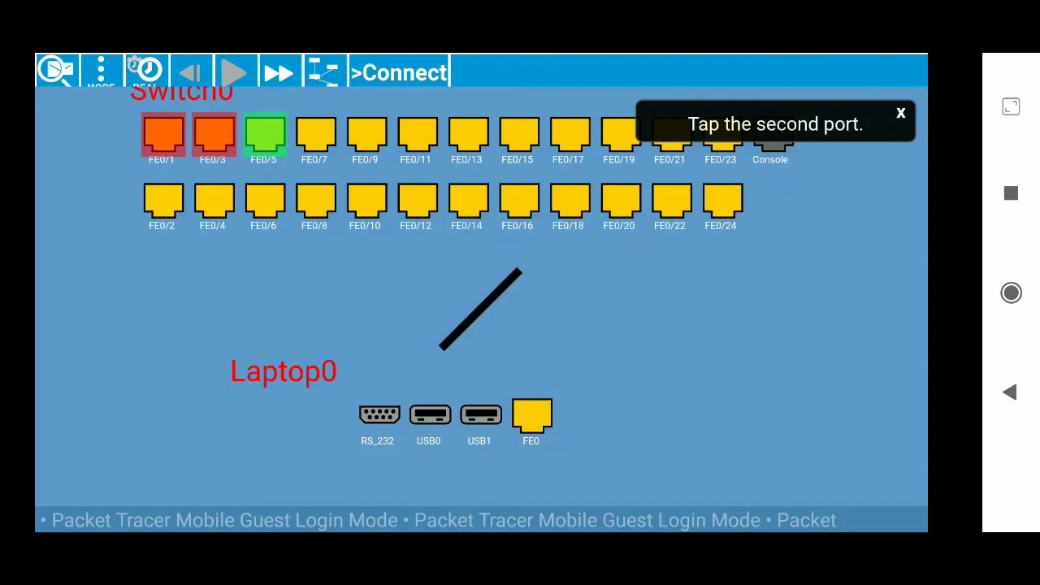
click(532, 415)
click(325, 72)
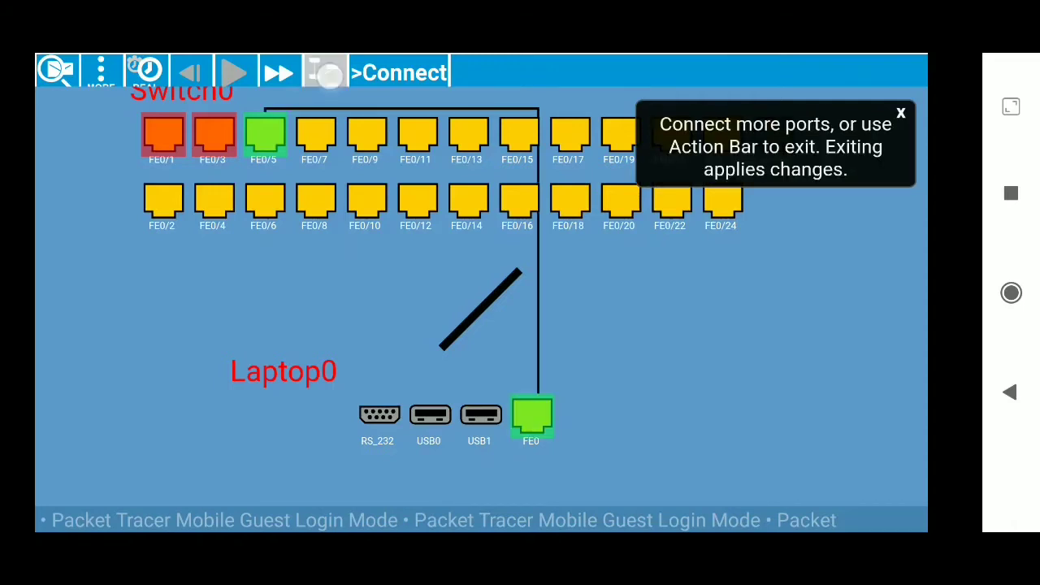
Connect Switch1 FE0/5 to Laptop1's FE0 port with a straight-through cable.
click(382, 302)
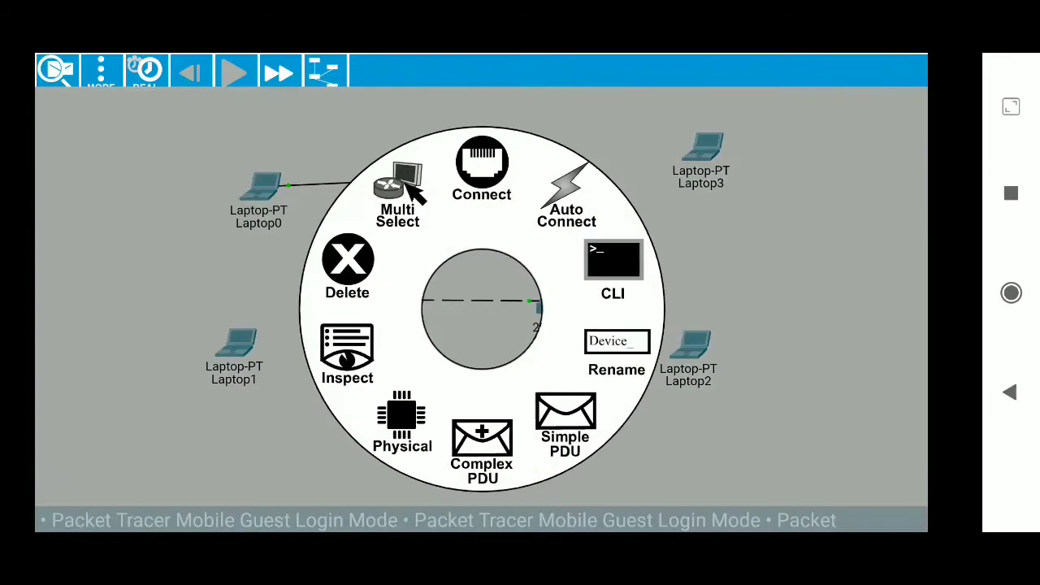
click(479, 170)
click(233, 345)
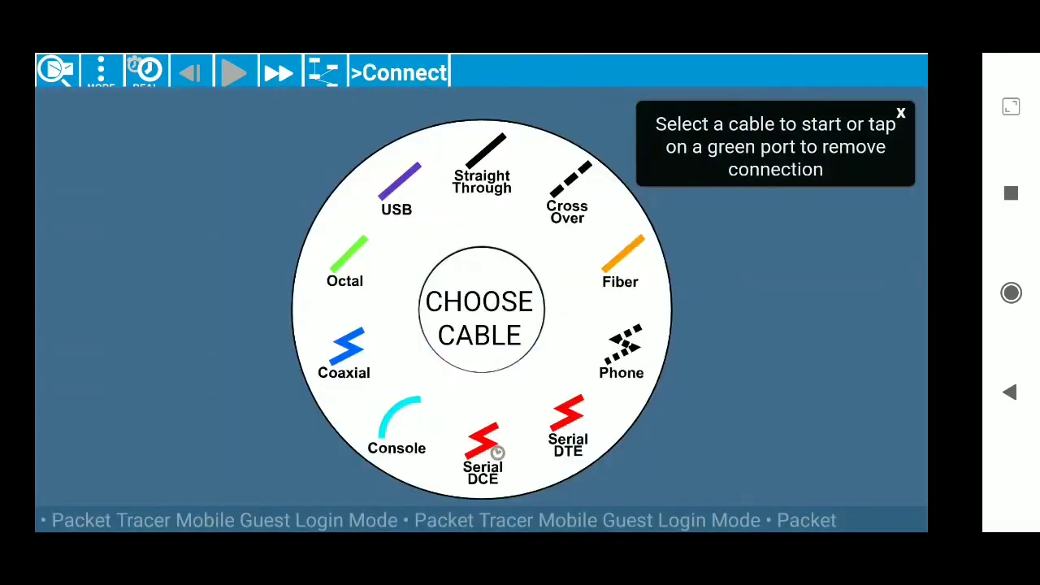
click(488, 162)
click(266, 136)
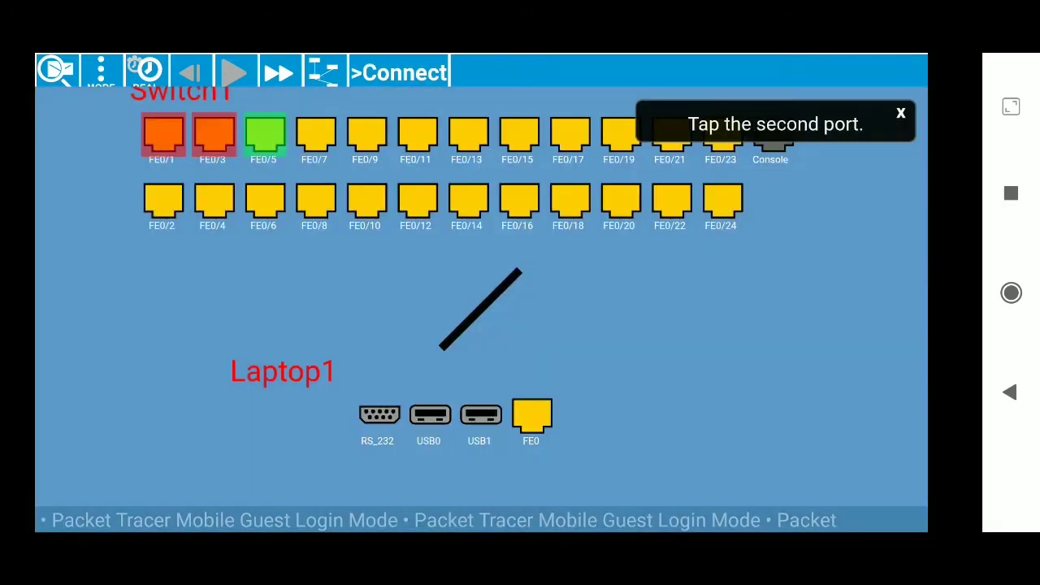
click(532, 416)
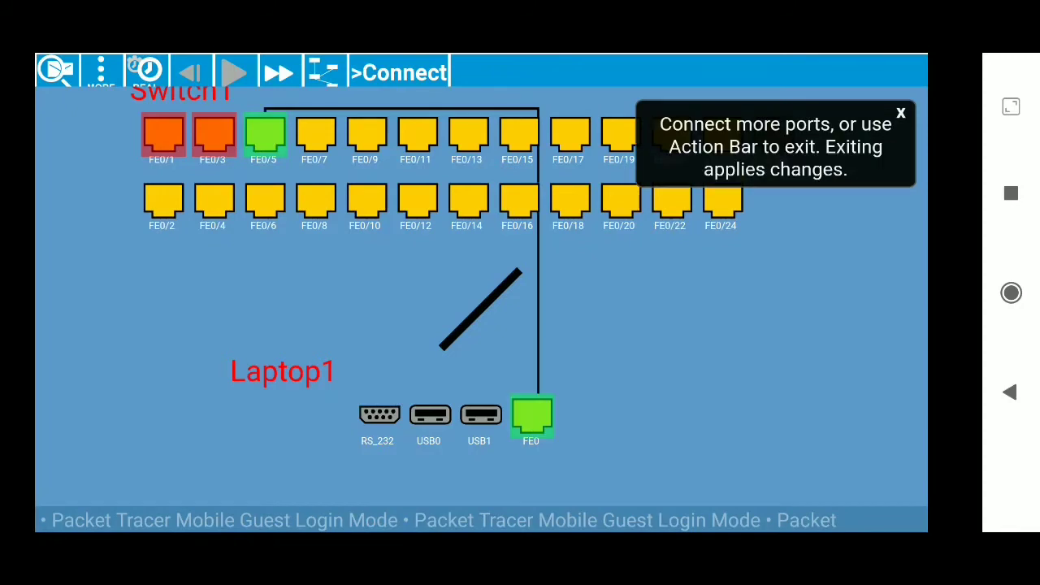
click(325, 72)
Connect Switch2 FE0/5 to Laptop2's FE0 port with a straight-through cable.
click(556, 302)
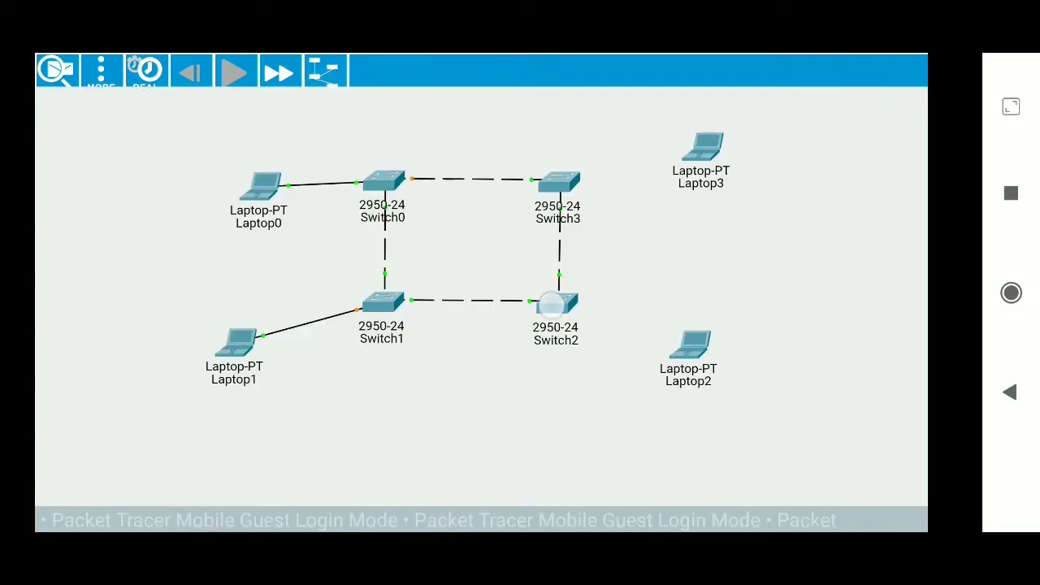
click(482, 183)
click(688, 347)
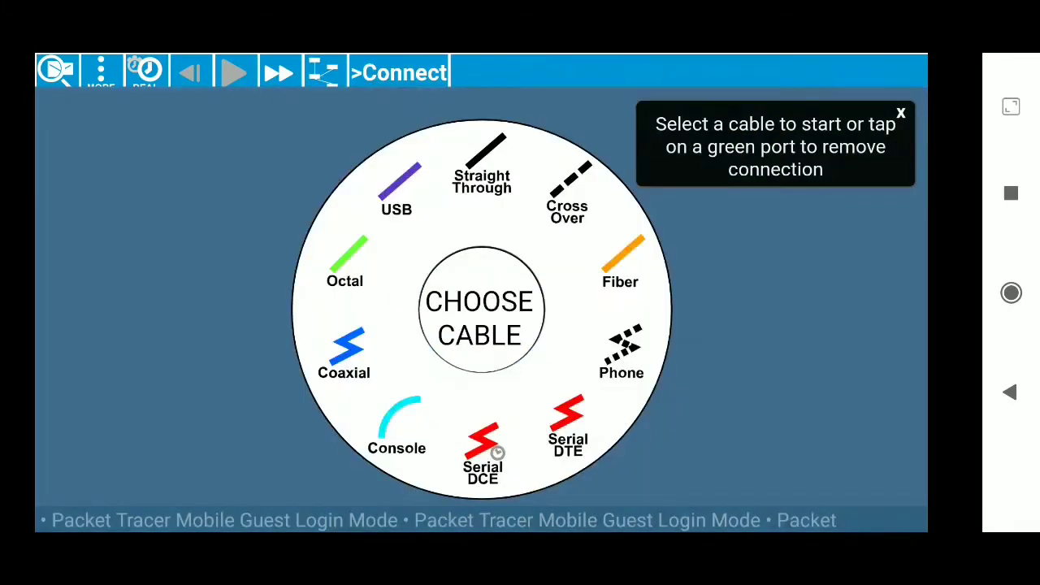
click(490, 153)
click(265, 135)
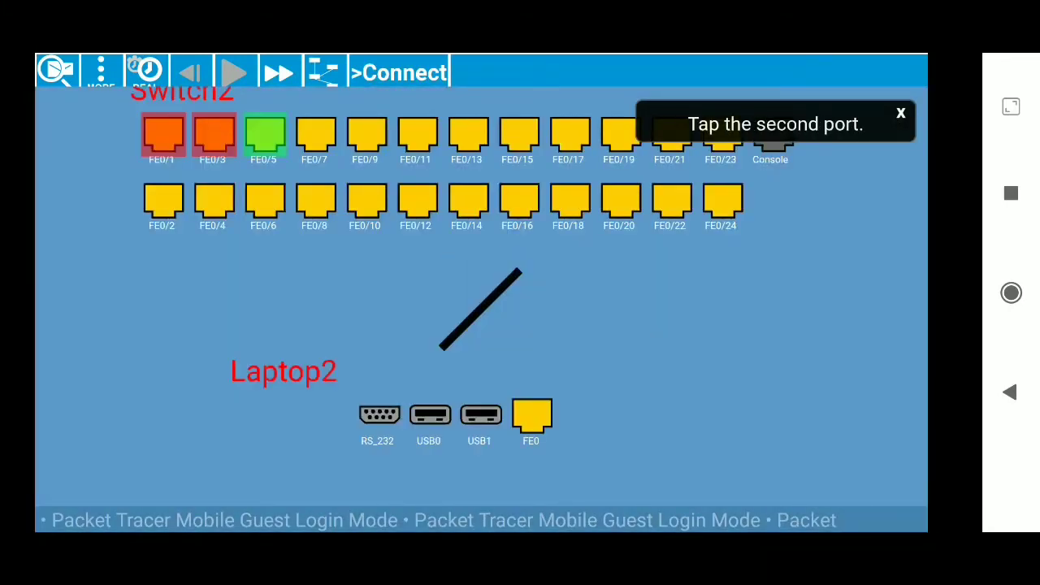
click(532, 415)
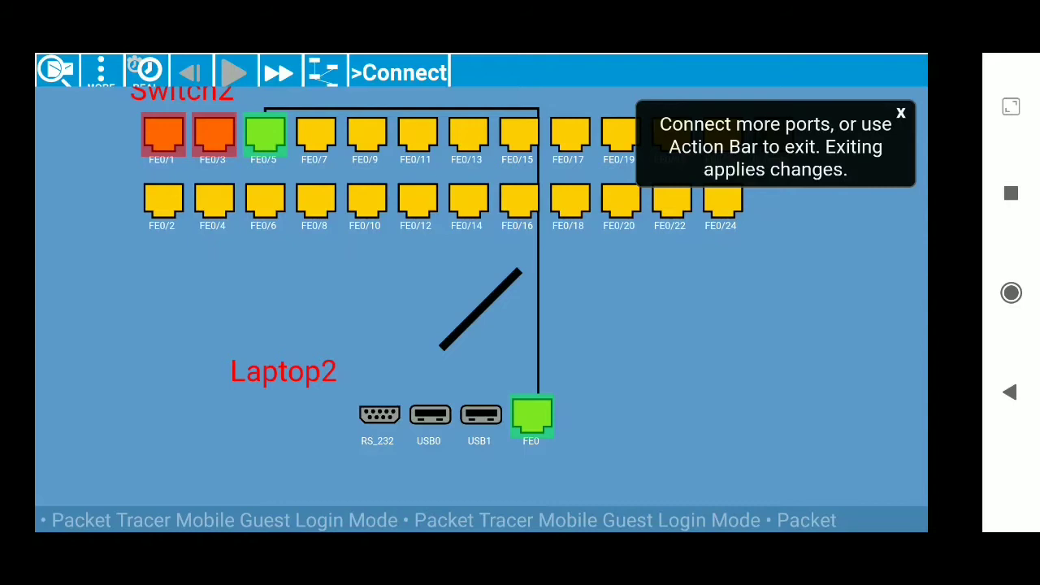
click(325, 72)
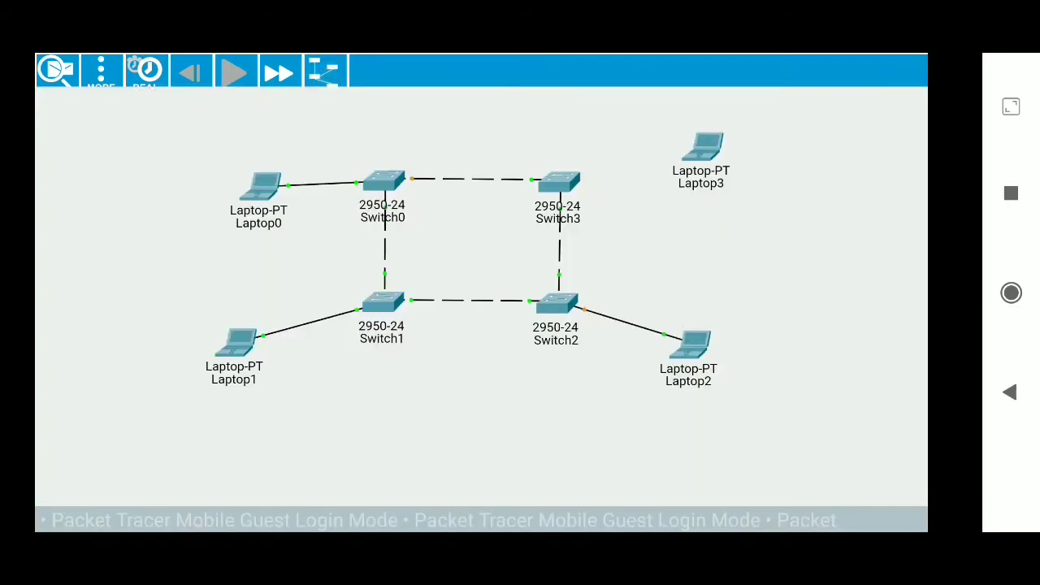
Connect Switch3 FE0/5 to Laptop3's FE0 port with a straight-through cable.
click(482, 309)
click(482, 167)
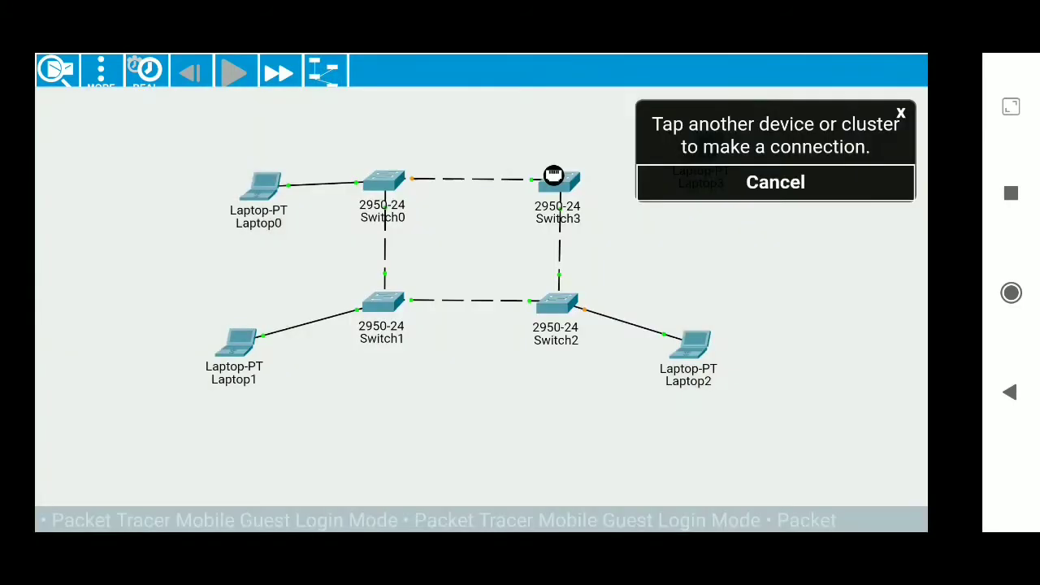
click(900, 113)
click(702, 150)
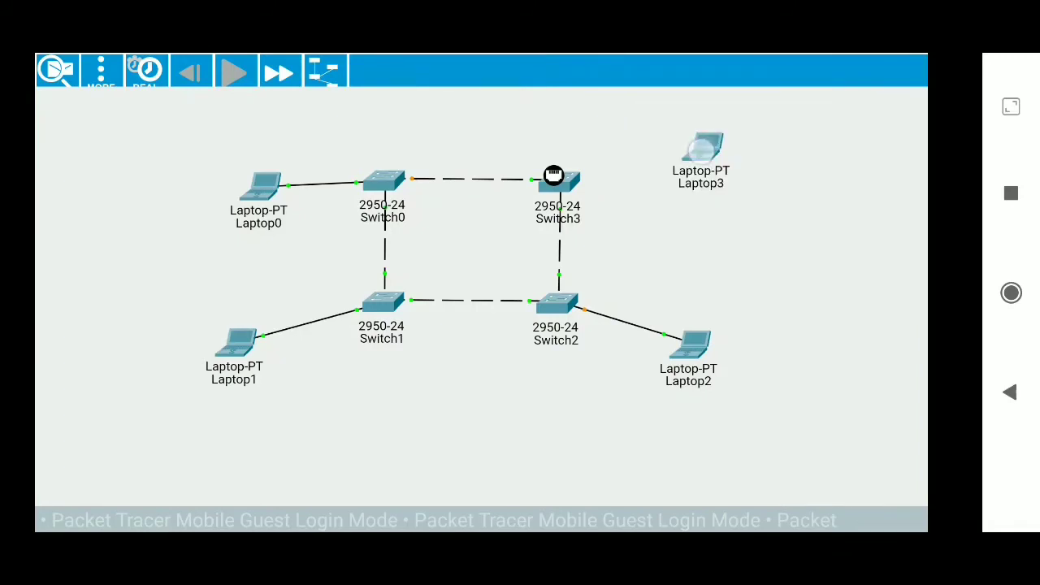
click(479, 302)
click(484, 152)
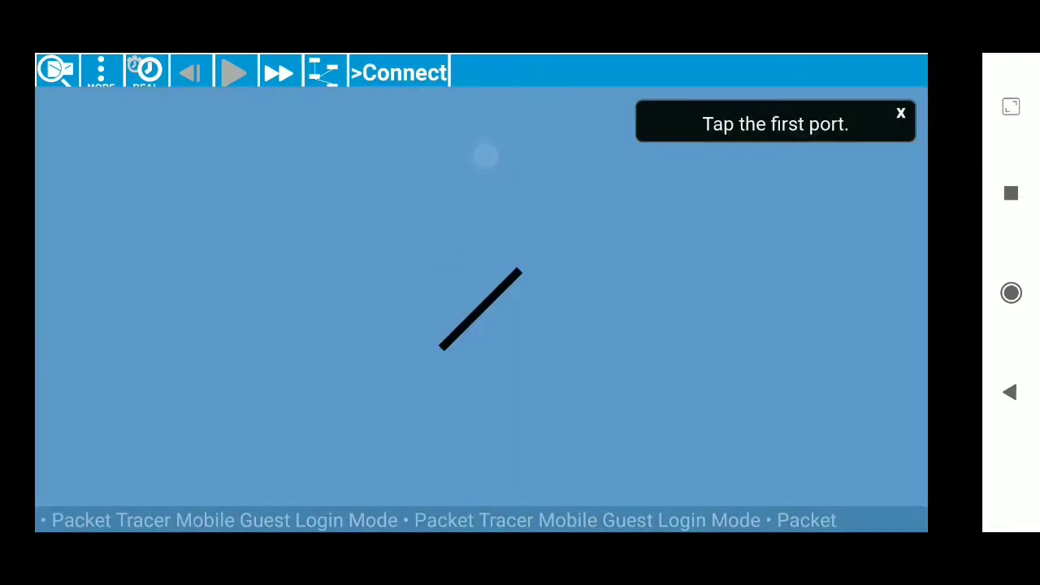
click(265, 135)
click(532, 416)
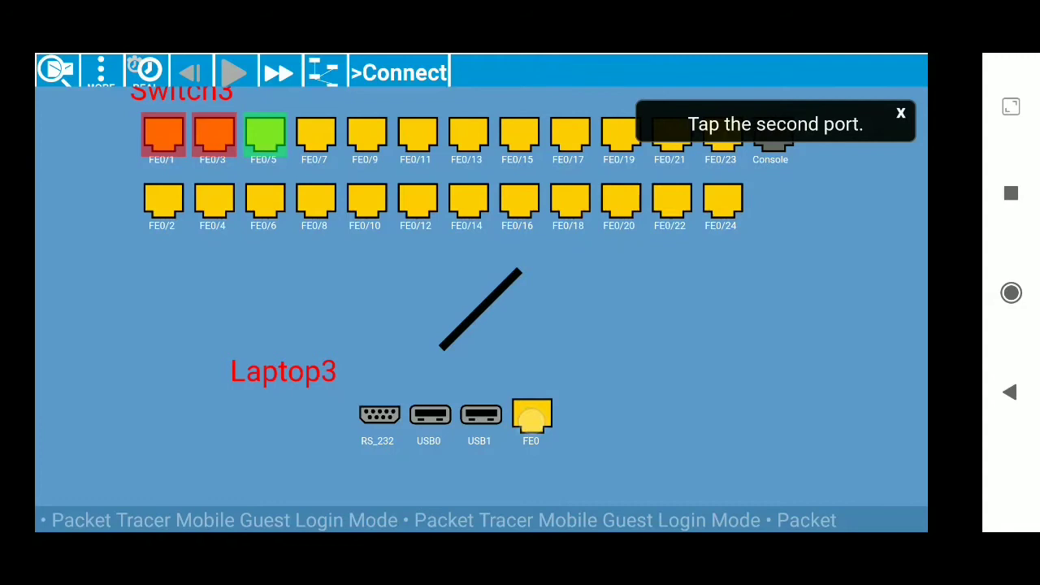
click(325, 73)
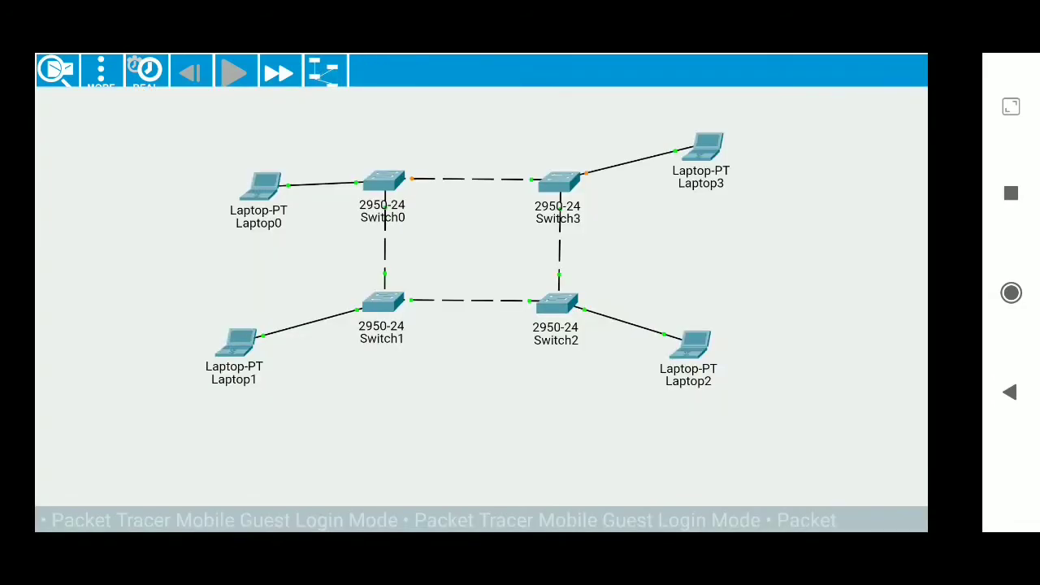
Nudge Laptop3, Laptop2, Laptop1 and Laptop0 closer to their switches.
drag(705, 147, 689, 165)
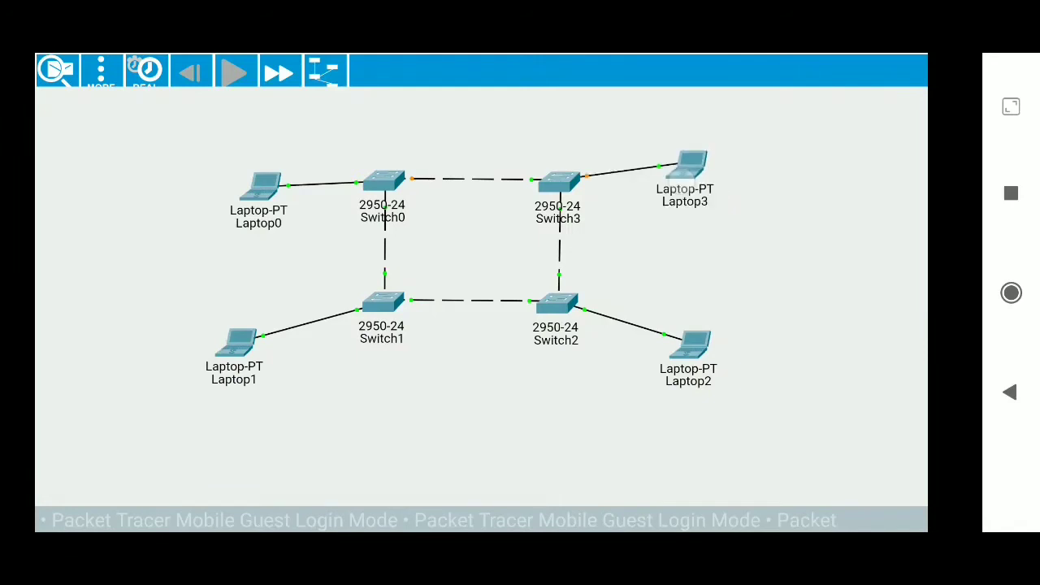
drag(690, 345, 665, 328)
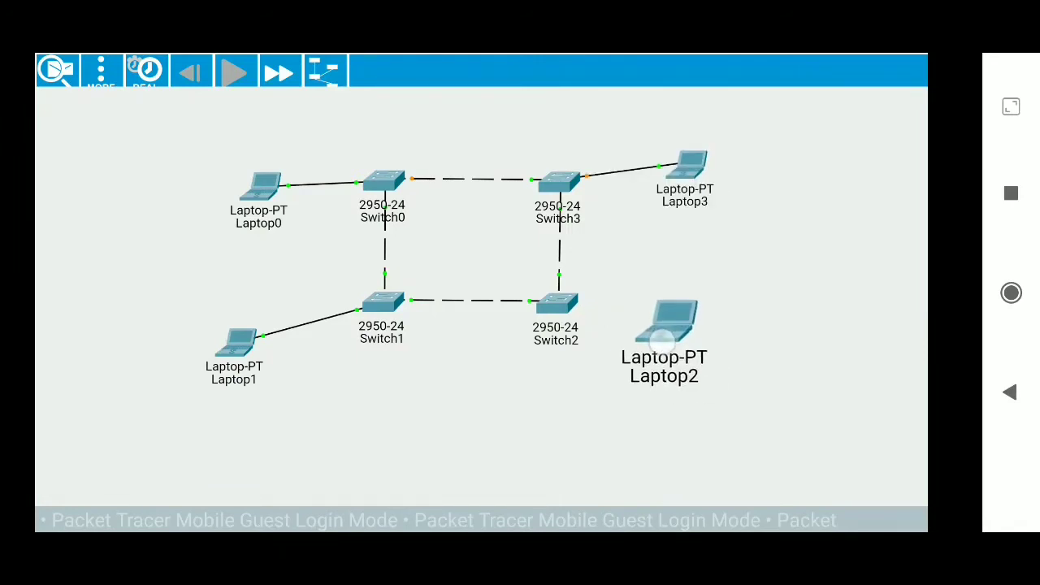
drag(270, 351, 280, 345)
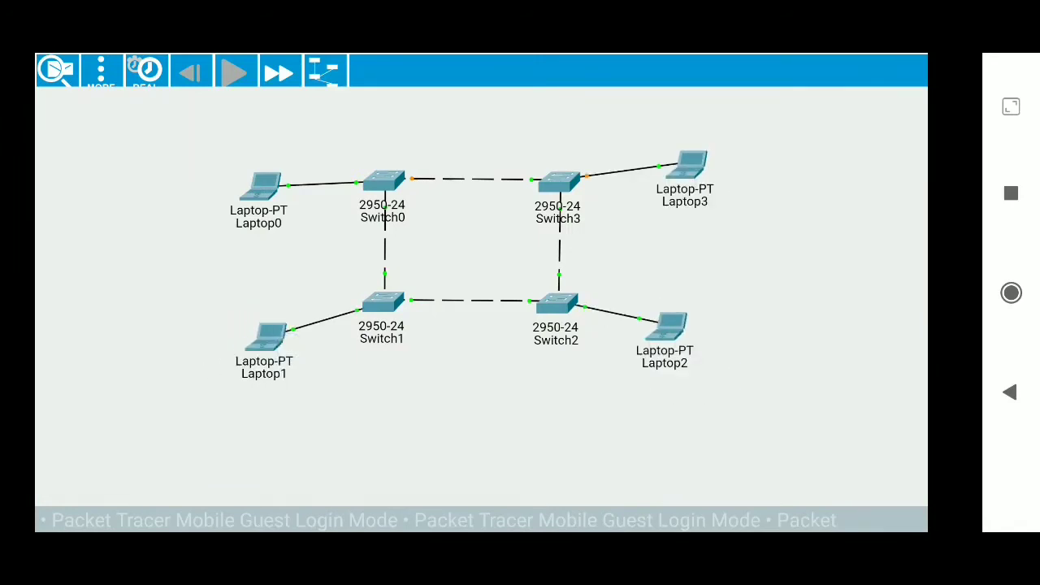
drag(264, 187, 279, 187)
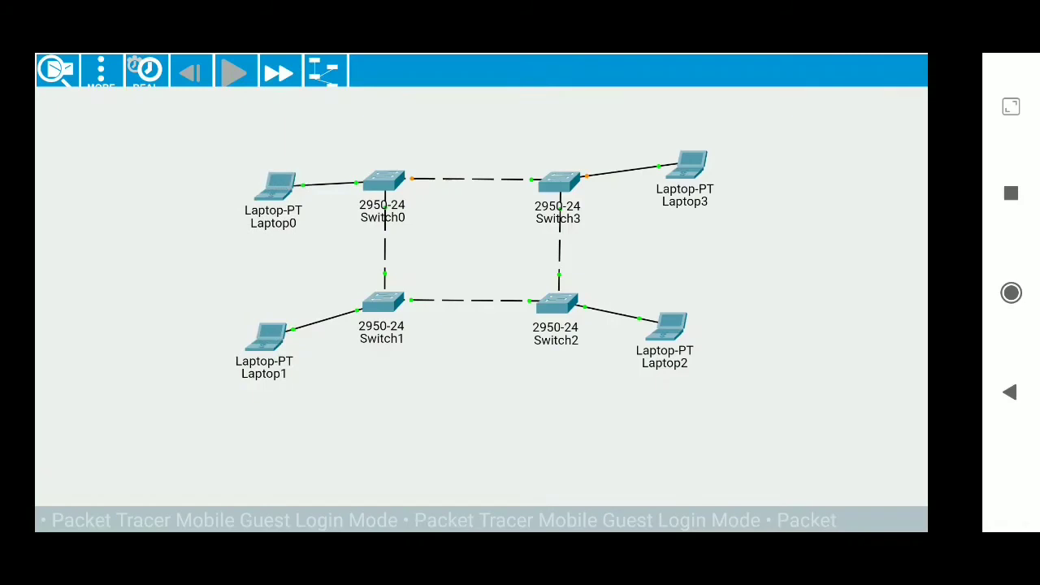
Enter 192.168.0.1 as Laptop0's IPv4 address in its Desktop IP configuration.
click(482, 309)
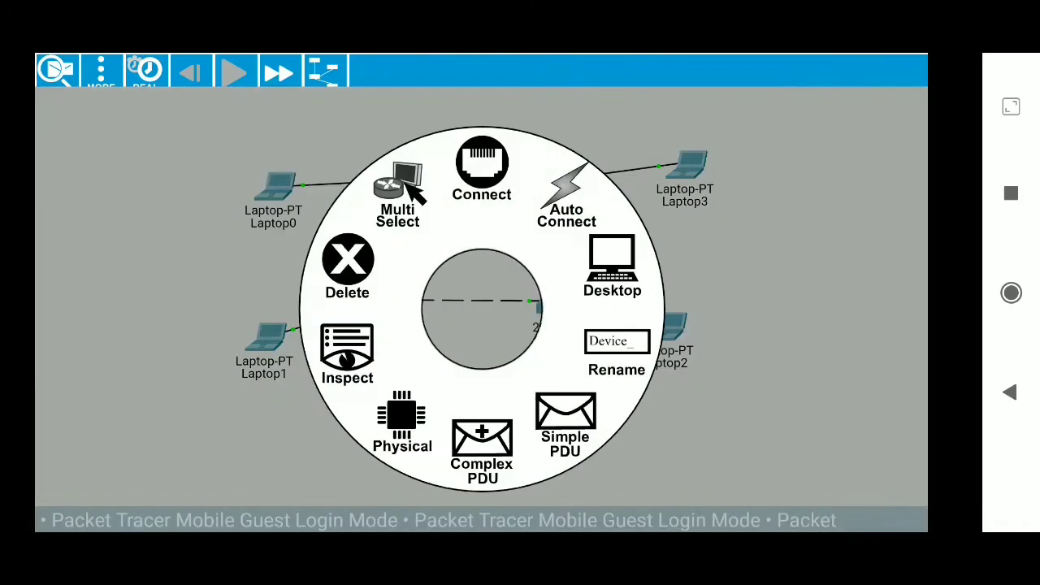
click(612, 264)
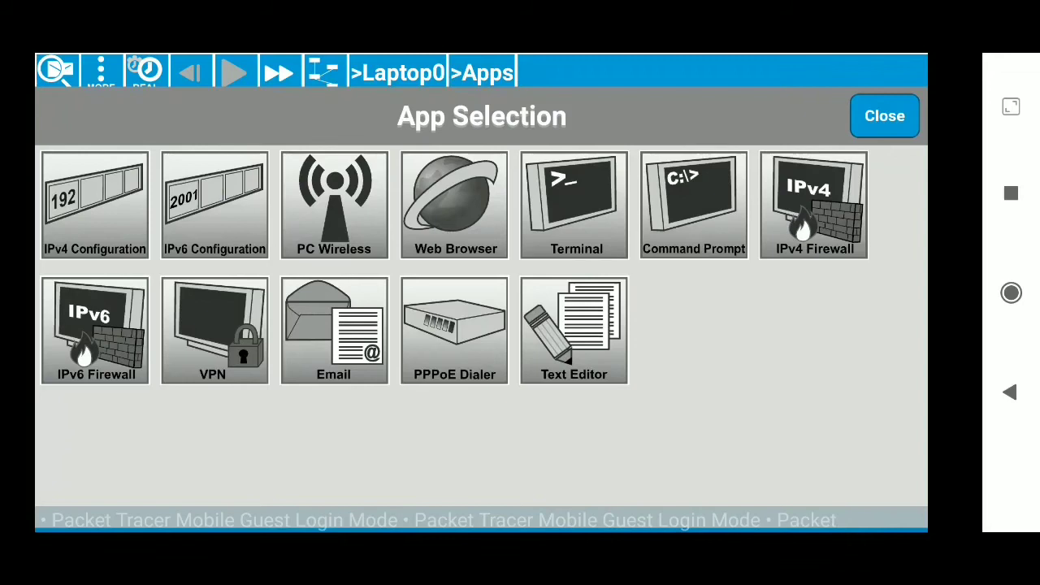
click(95, 203)
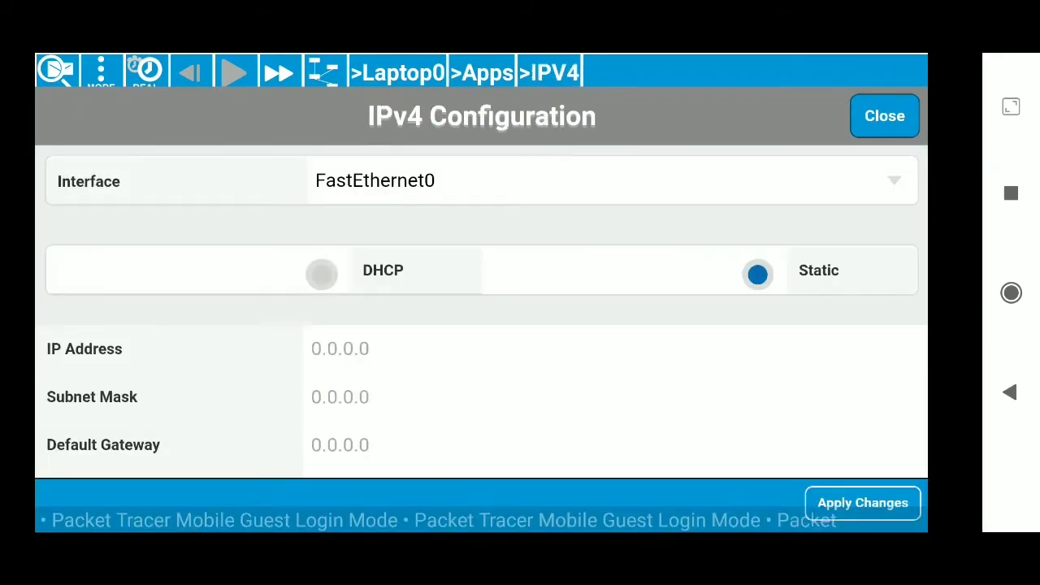
click(620, 337)
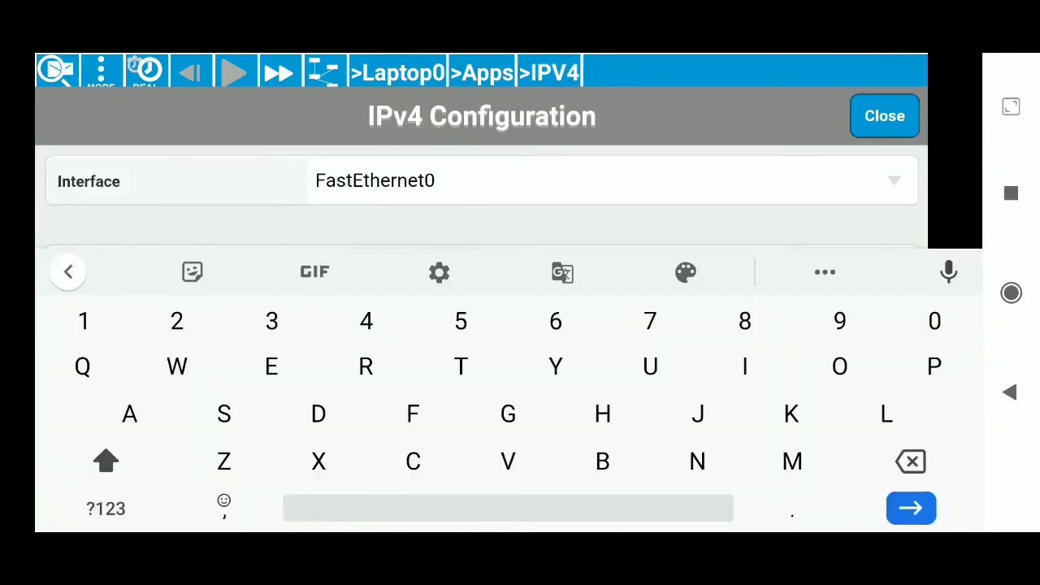
click(84, 320)
click(839, 320)
click(177, 321)
click(792, 508)
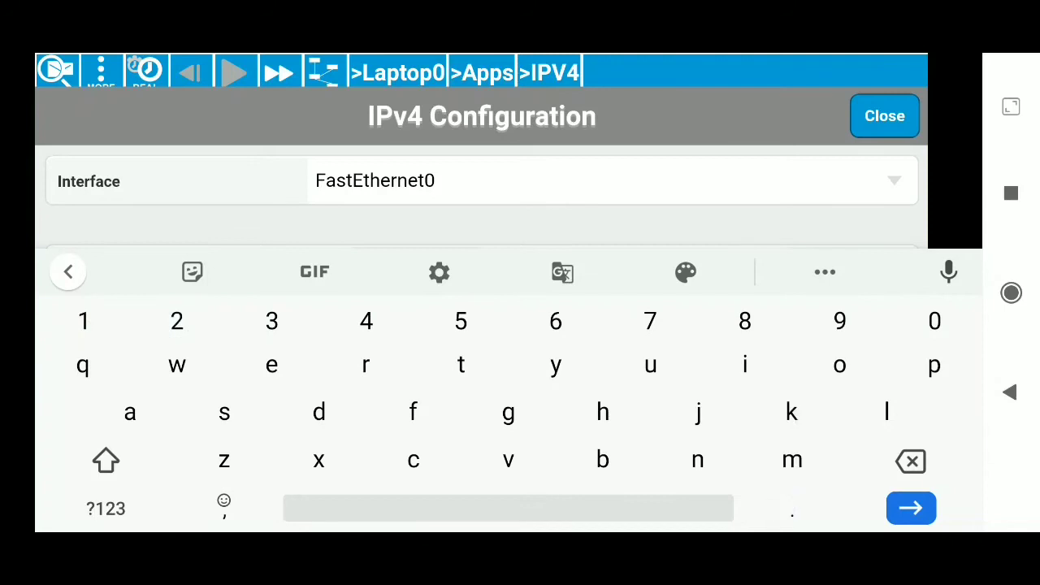
click(789, 177)
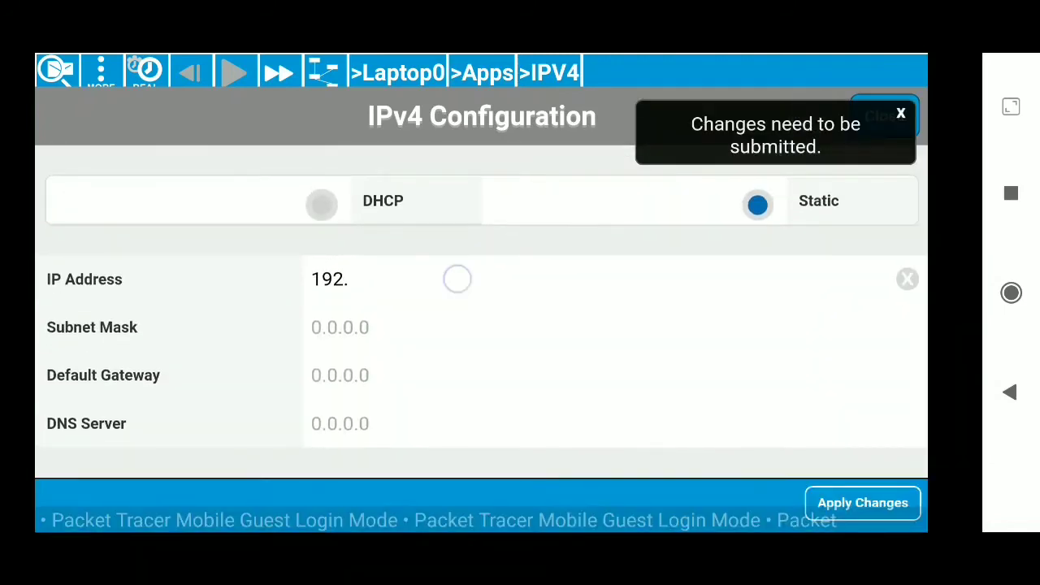
click(456, 278)
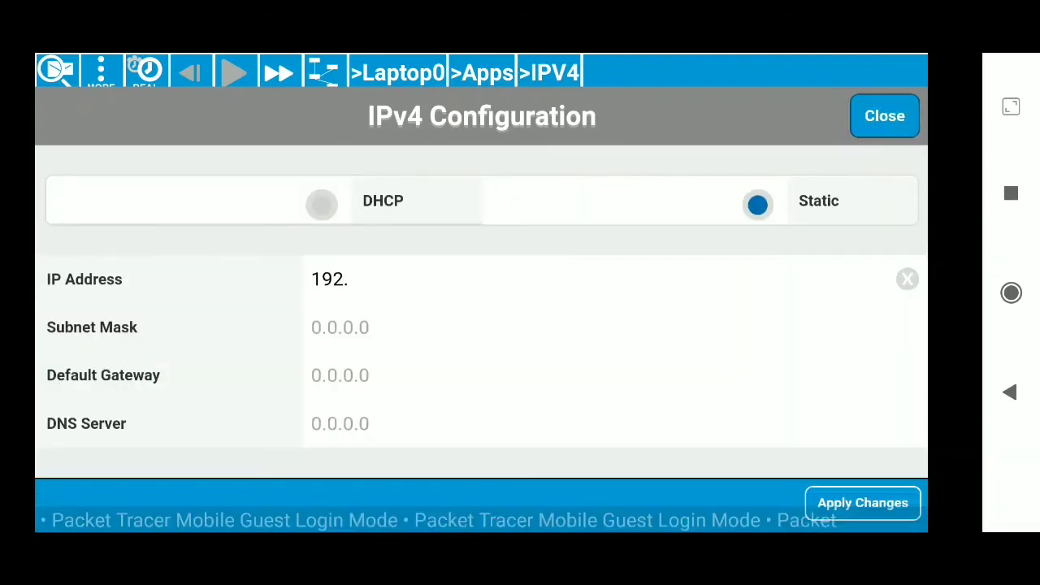
click(348, 294)
text(1)
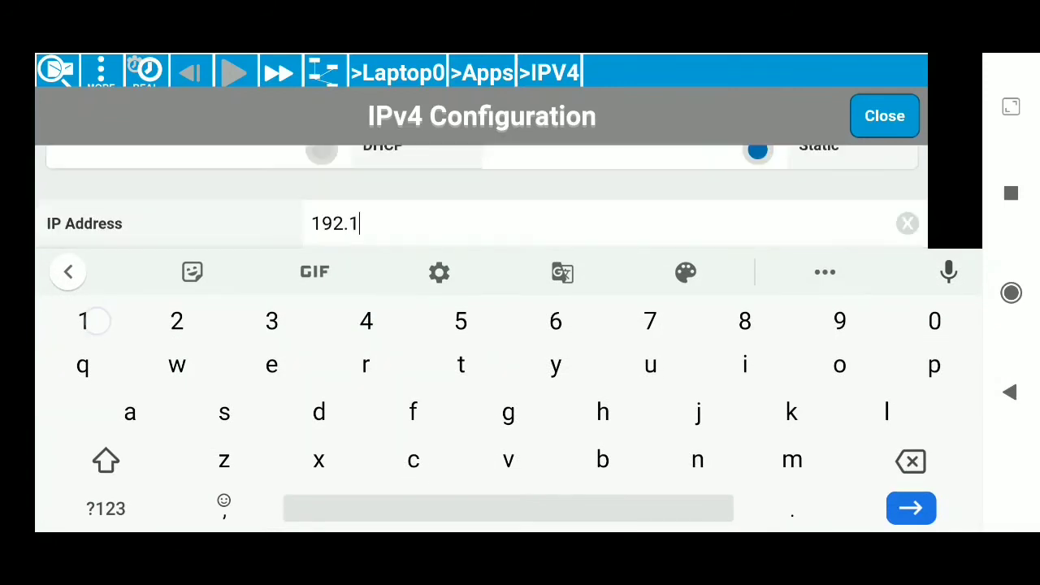
text(68.)
text(0.1)
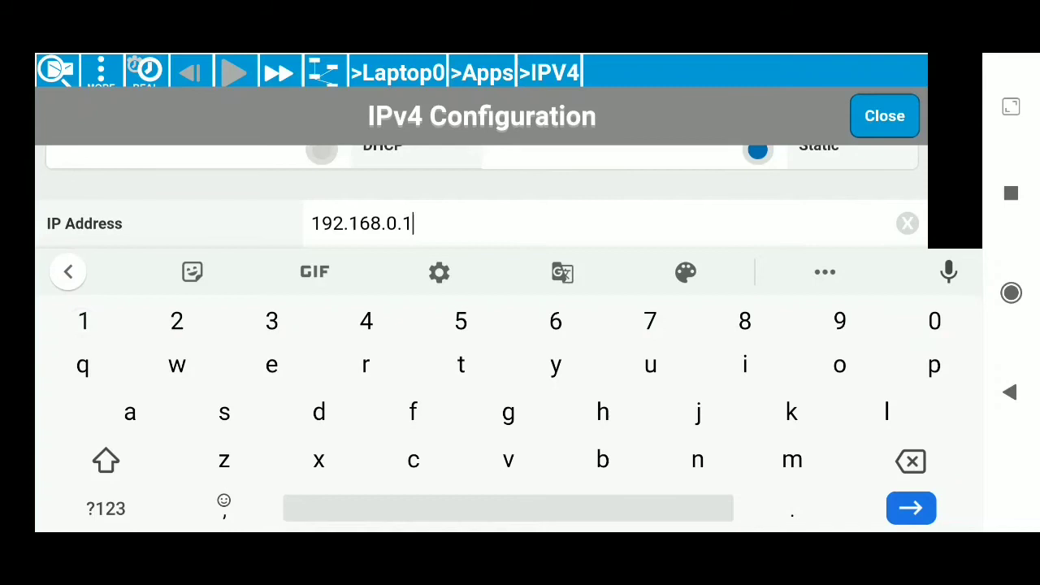
click(1011, 393)
Set subnet mask 255.255.255.0, copy it, and apply Laptop0's settings.
click(325, 271)
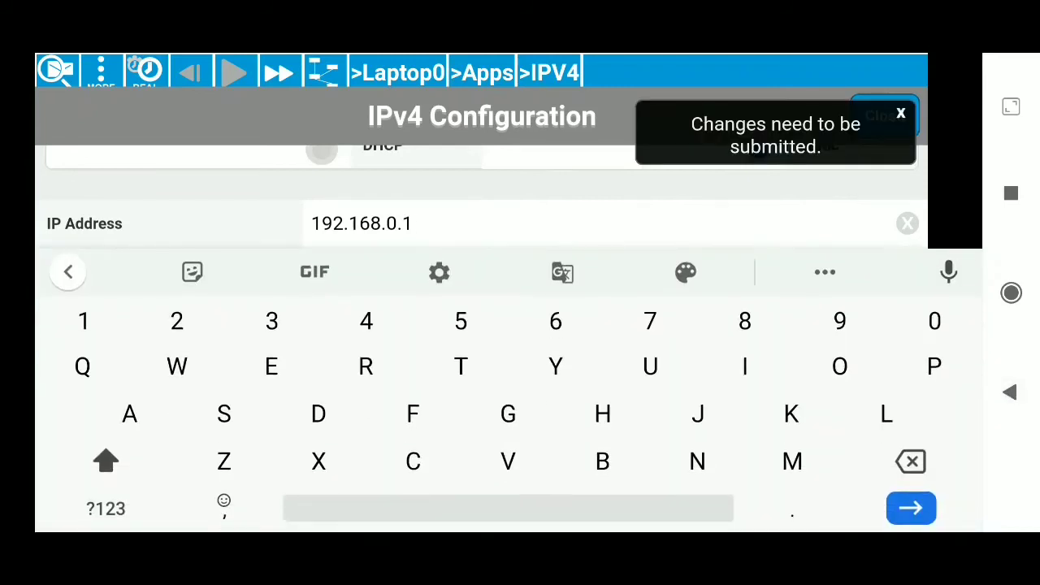
text(255.)
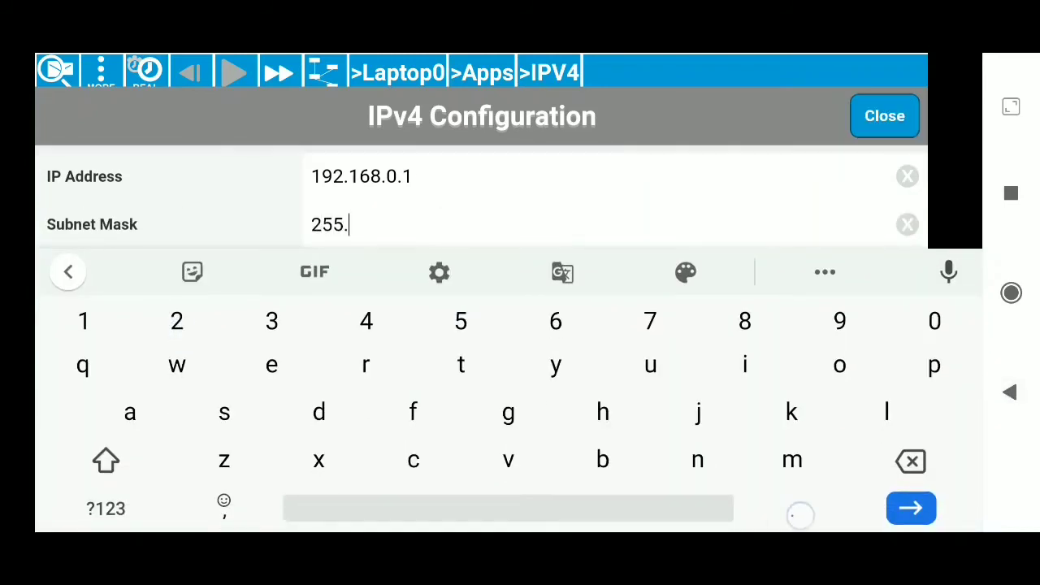
text(255.)
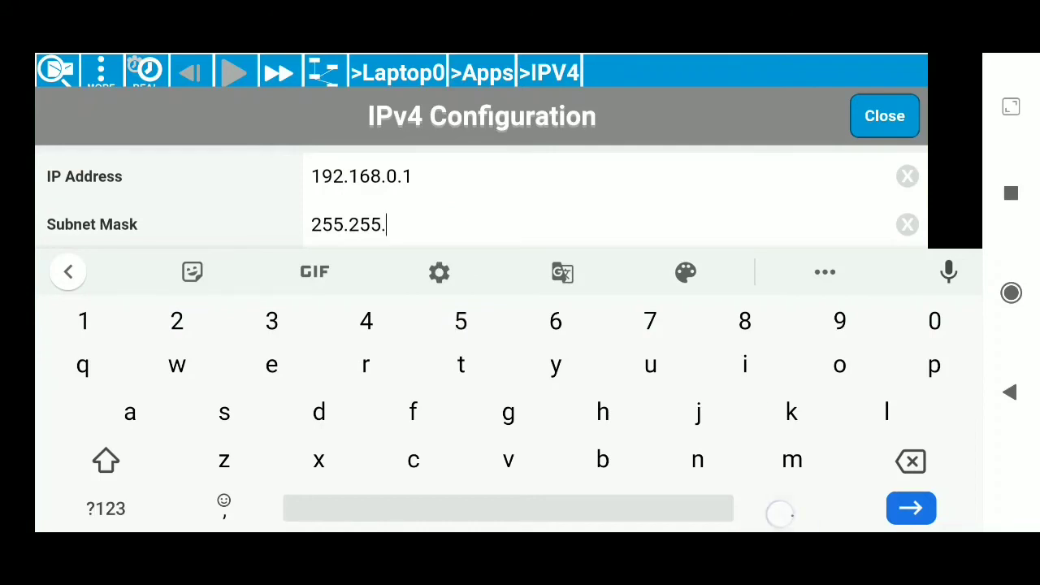
text(255.)
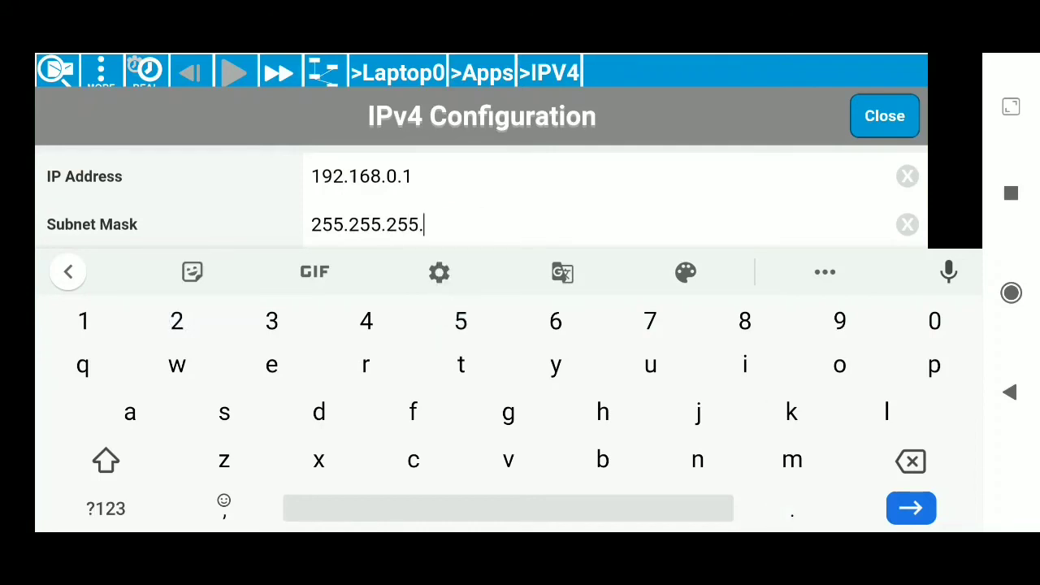
text(0)
double_click(321, 225)
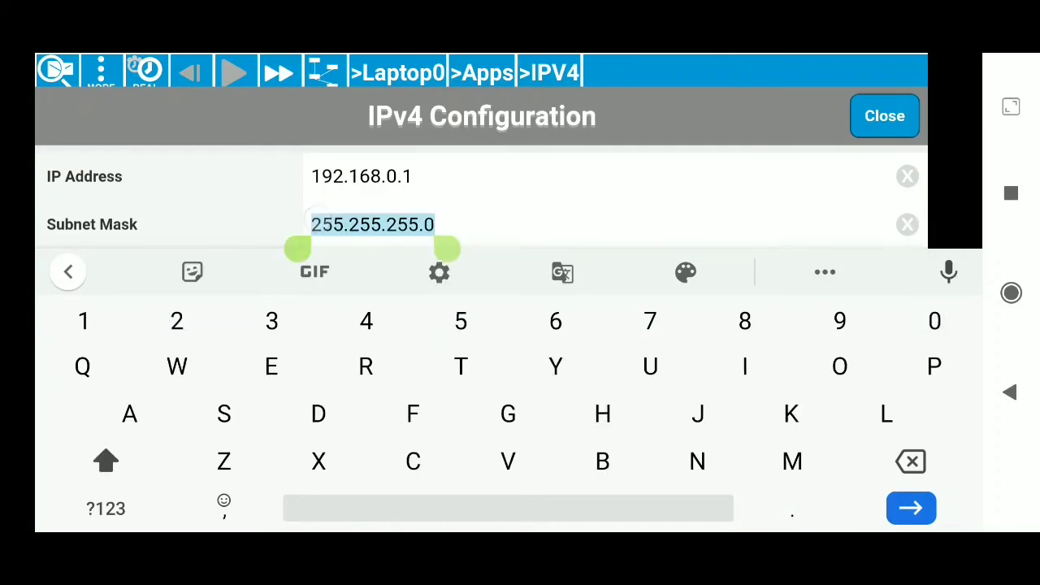
click(300, 174)
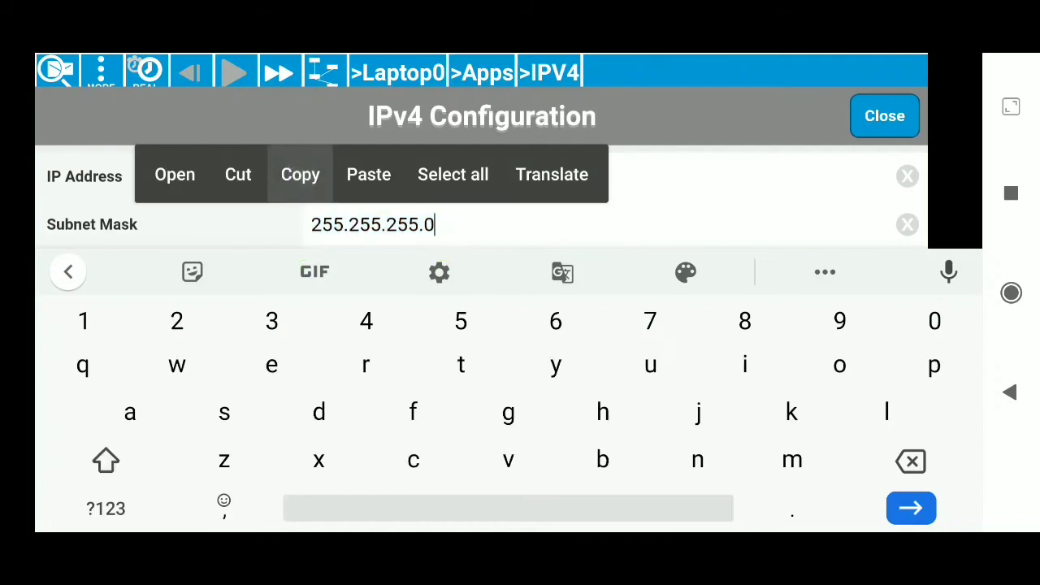
click(1010, 393)
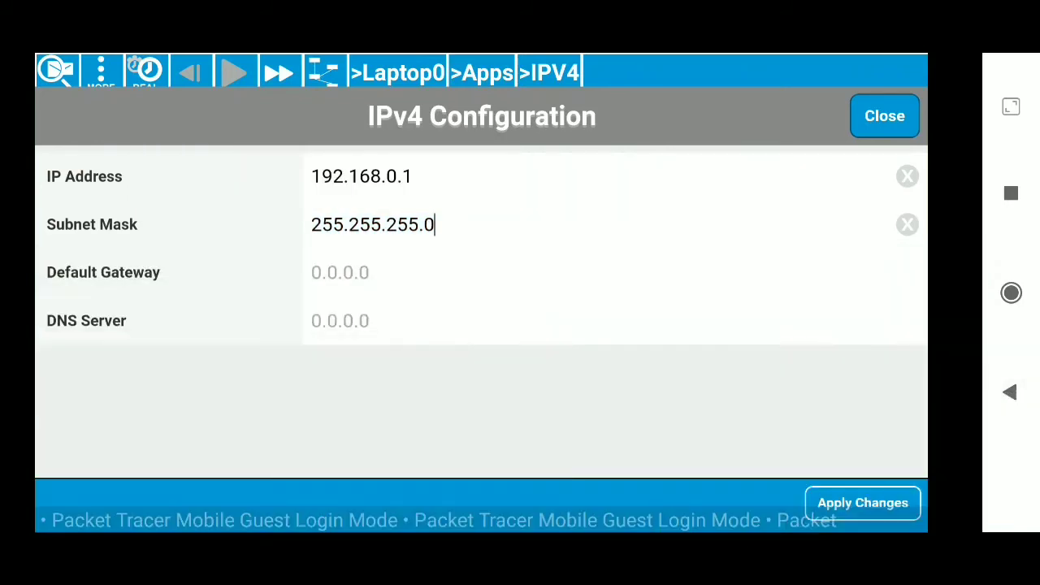
click(863, 502)
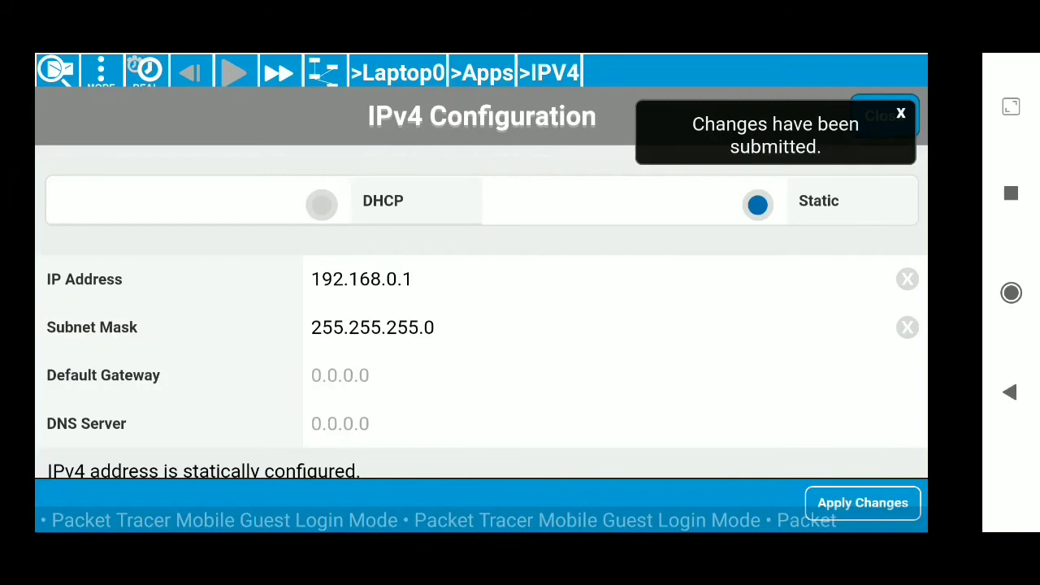
click(884, 115)
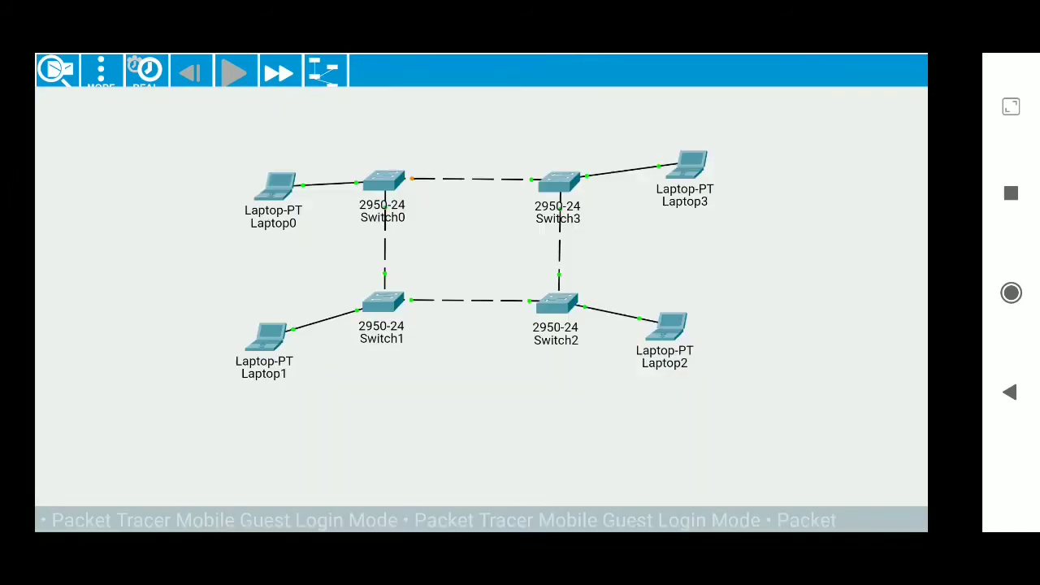
Paste 255.255.255.0 as Laptop1's subnet mask in its IPv4 configuration.
click(262, 349)
click(612, 264)
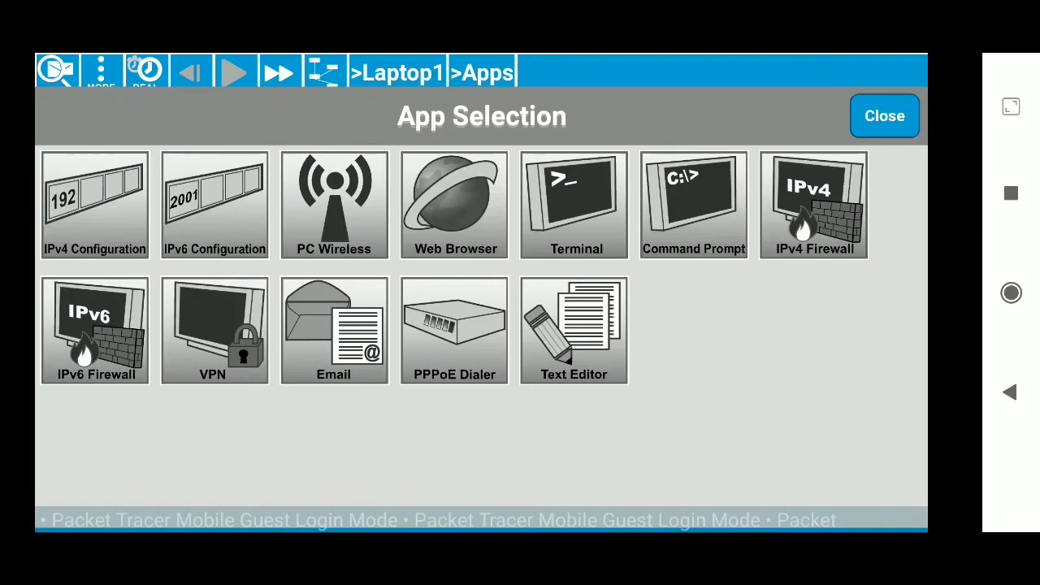
click(94, 204)
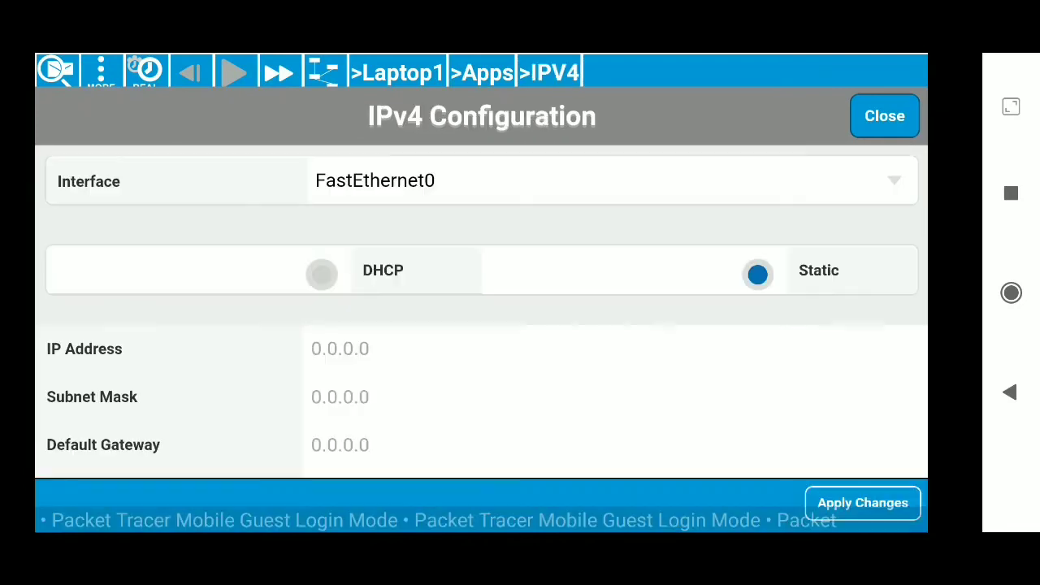
click(370, 386)
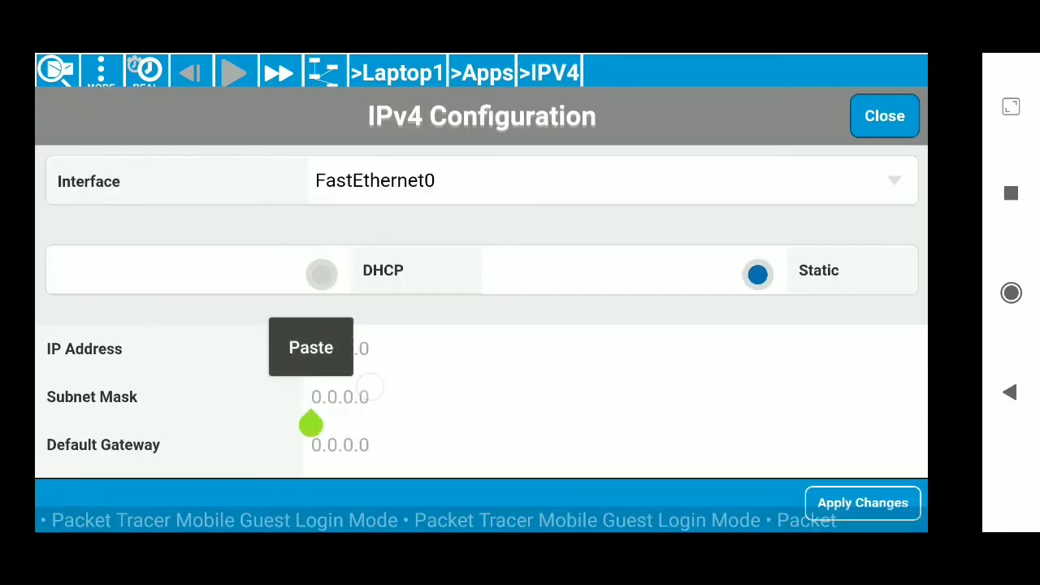
click(328, 348)
Enter 192.168.0.2 as Laptop1's IP address and apply the changes.
click(910, 507)
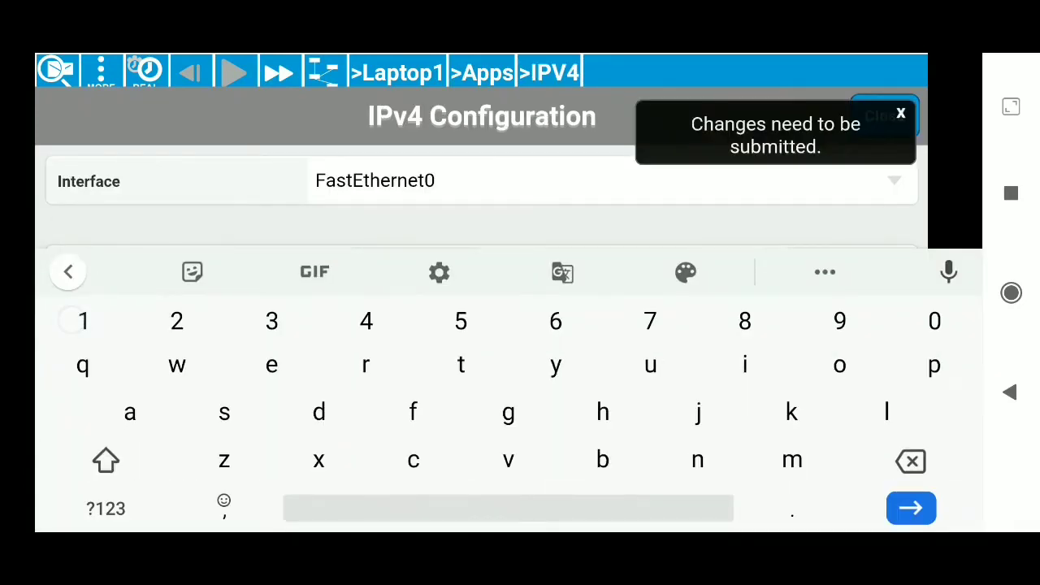
text(192)
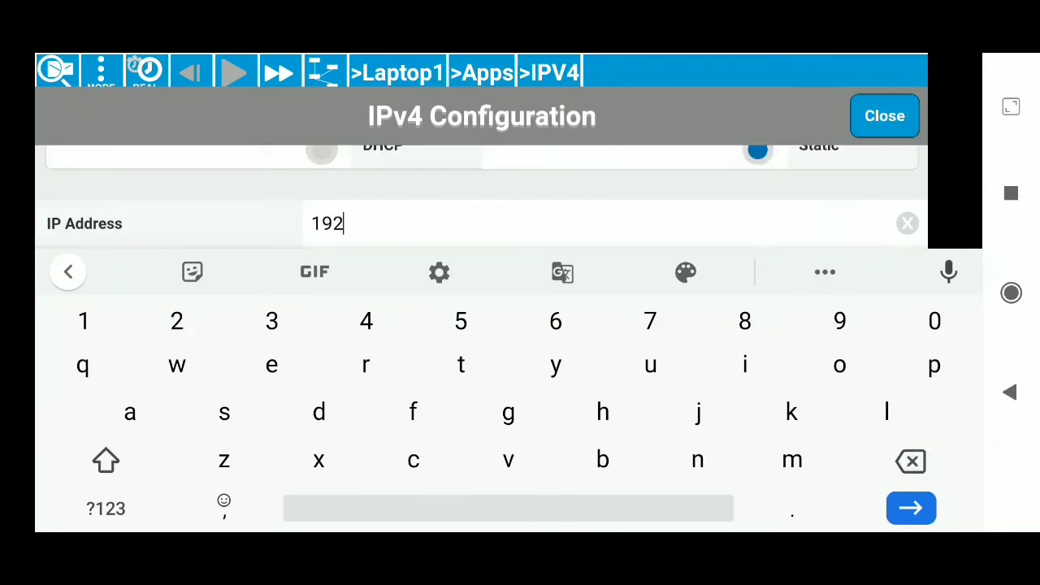
text(.168)
text(.0.2)
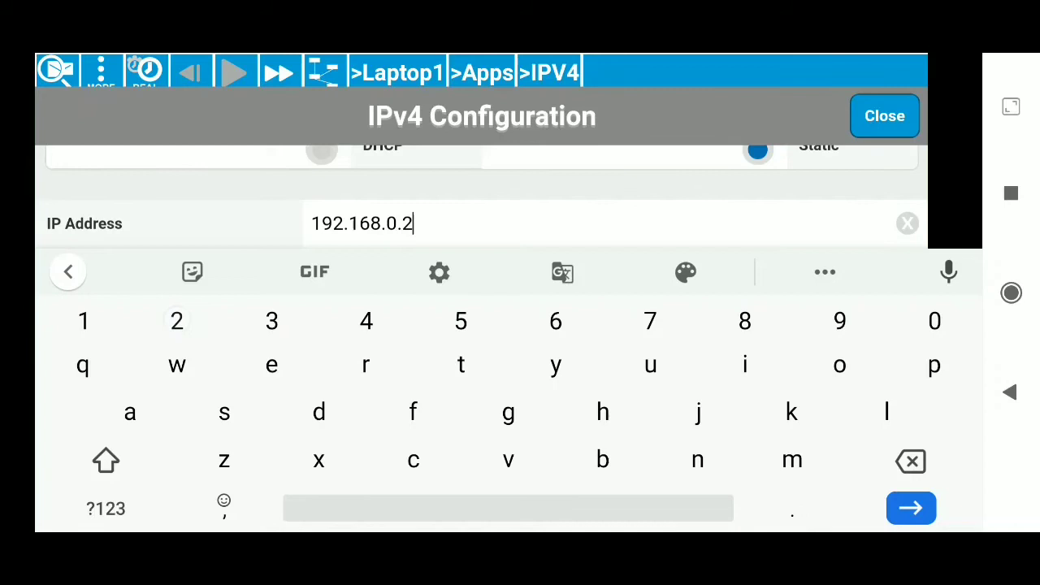
click(1009, 392)
click(862, 503)
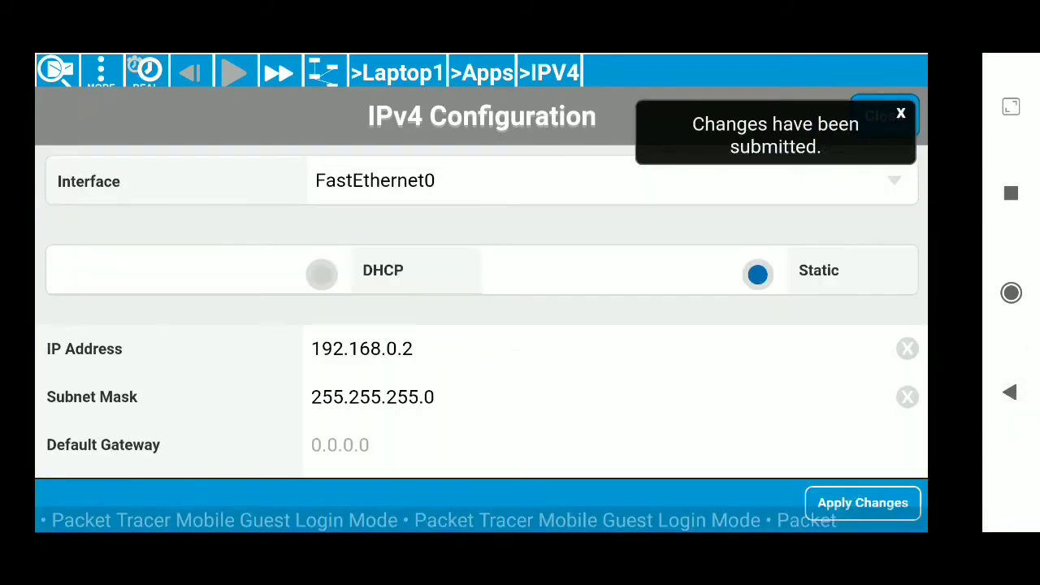
click(883, 116)
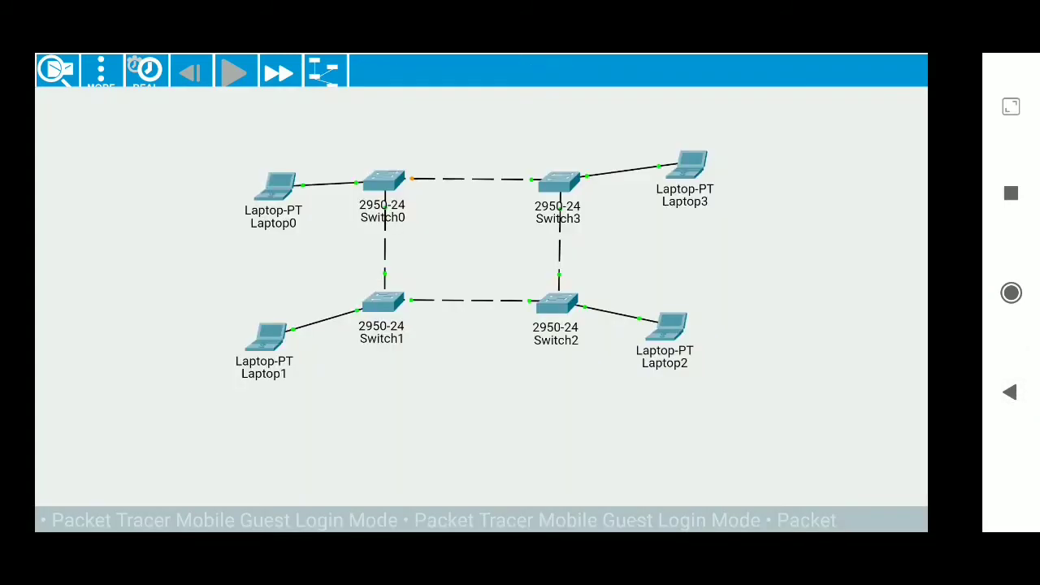
Give Laptop2 IPv4 address 192.168.0.3 with mask 255.255.255.0 and apply it.
click(673, 327)
click(611, 264)
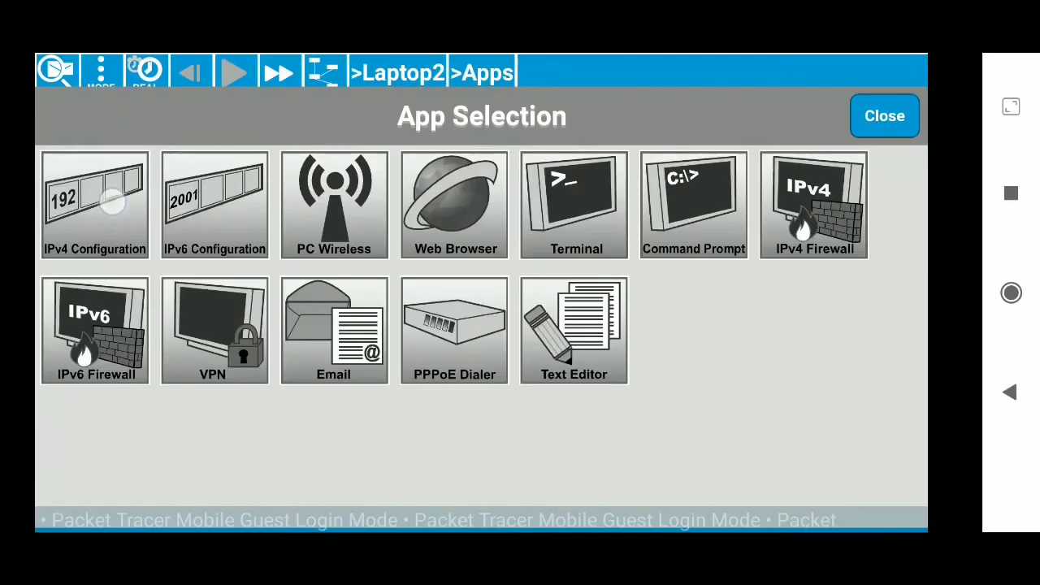
click(112, 200)
click(466, 358)
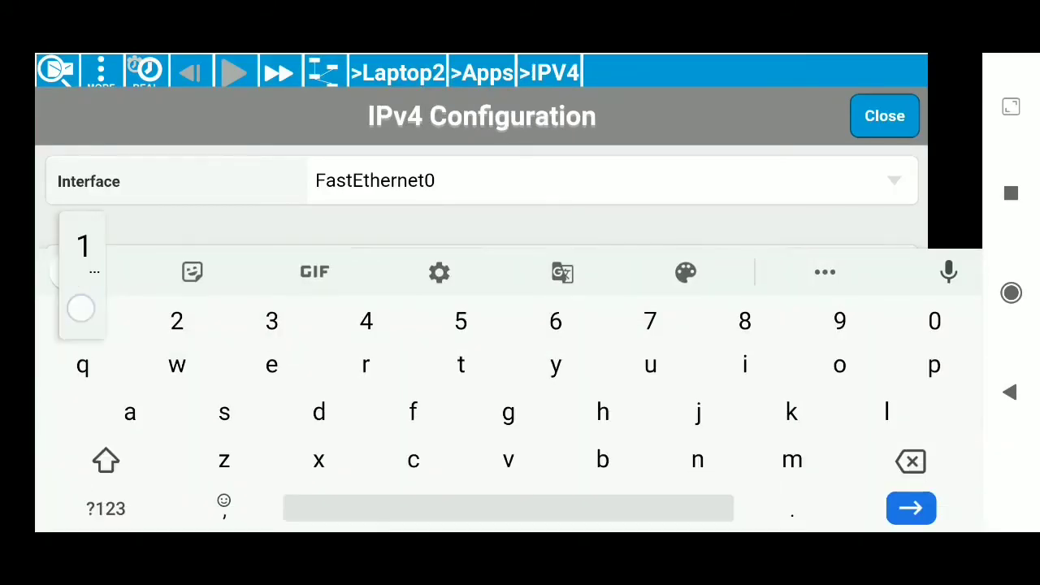
text(192.16)
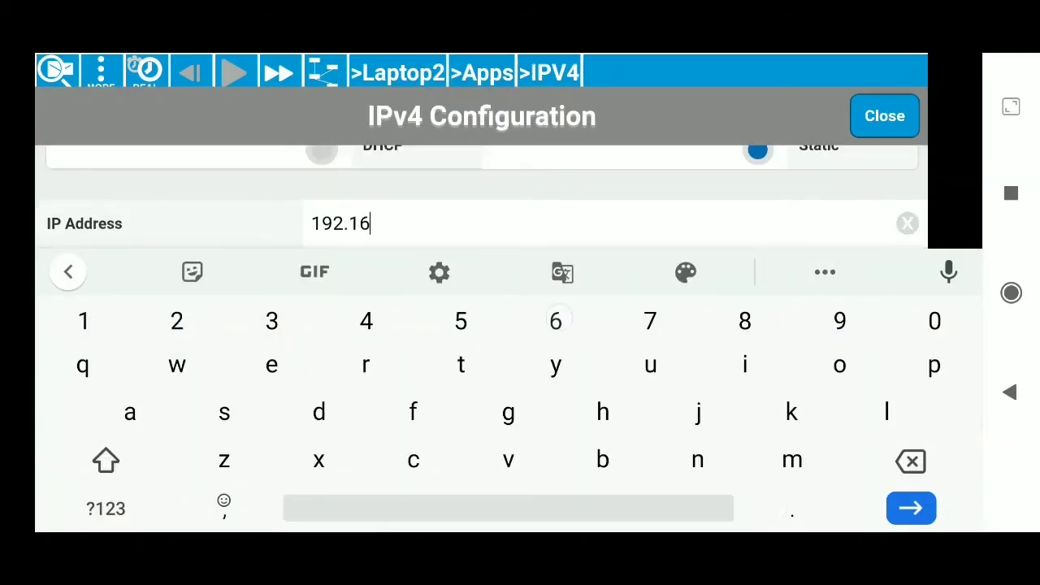
text(8.0.3)
key(Return)
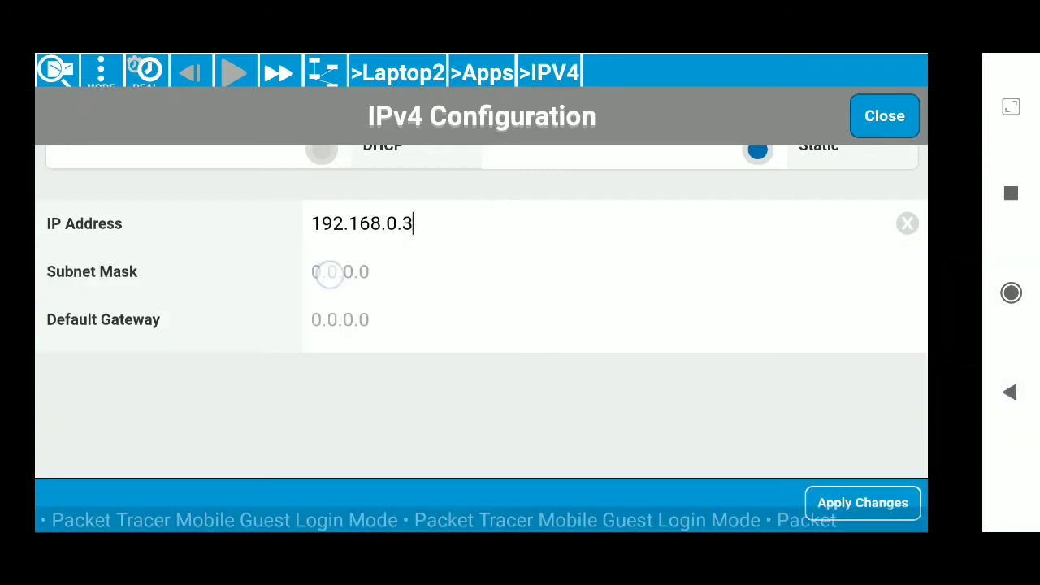
click(325, 272)
click(308, 219)
click(863, 503)
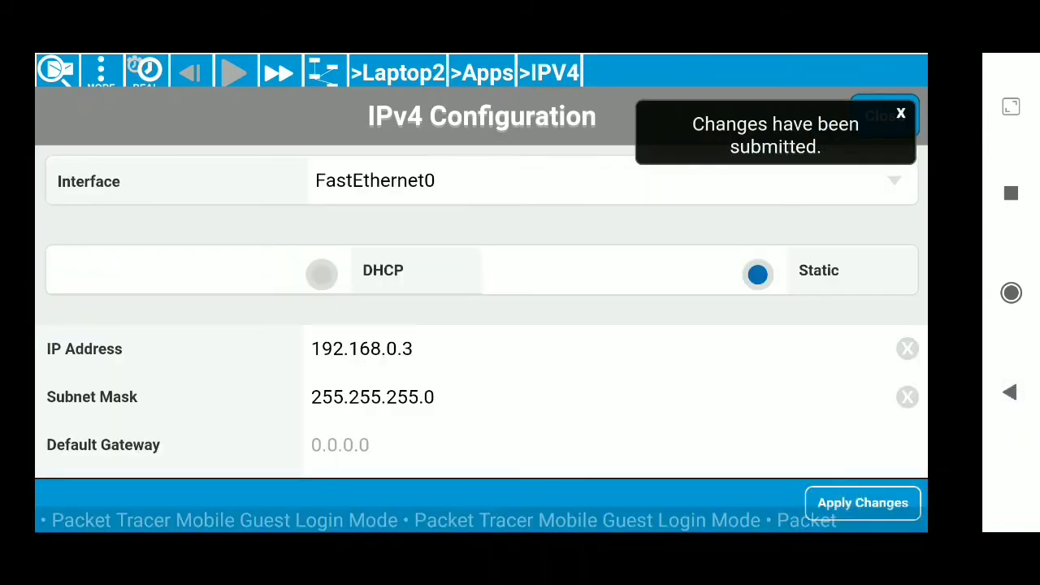
click(884, 116)
Give Laptop3 static IPv4 192.168.0.4 with mask 255.255.255.0 and apply it.
click(553, 180)
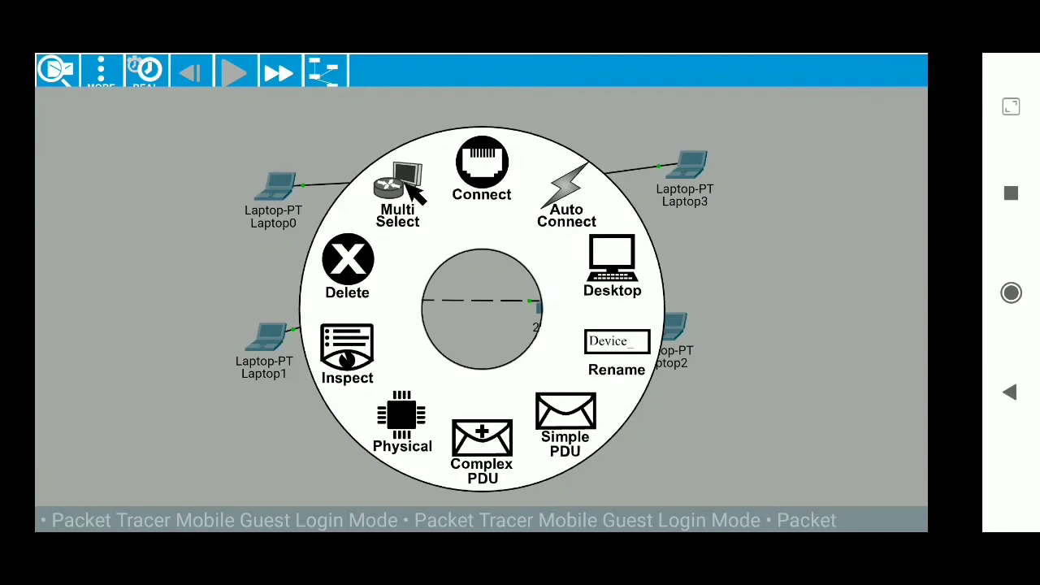
click(612, 264)
click(93, 198)
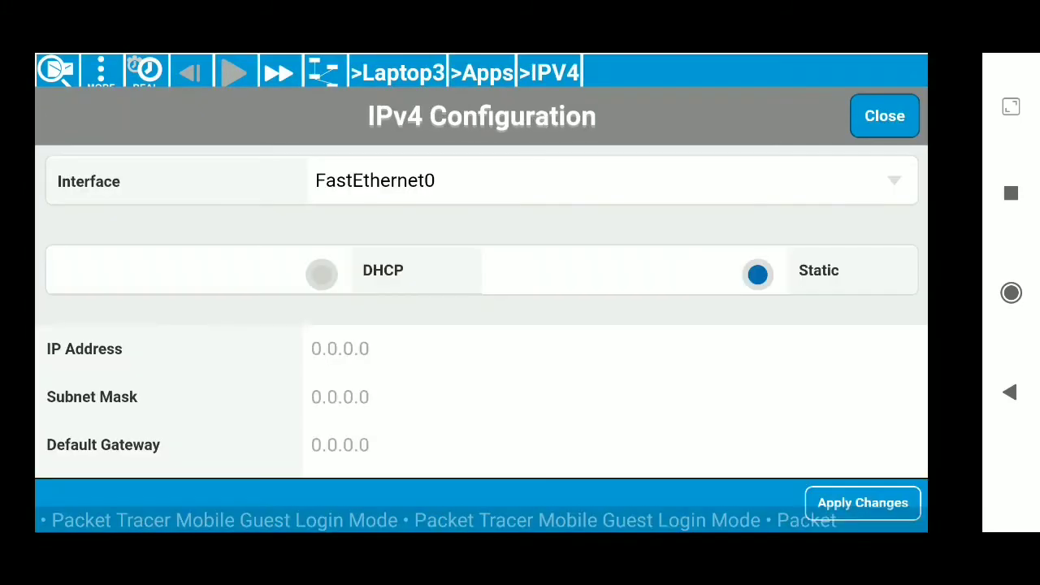
click(406, 349)
text(192.1)
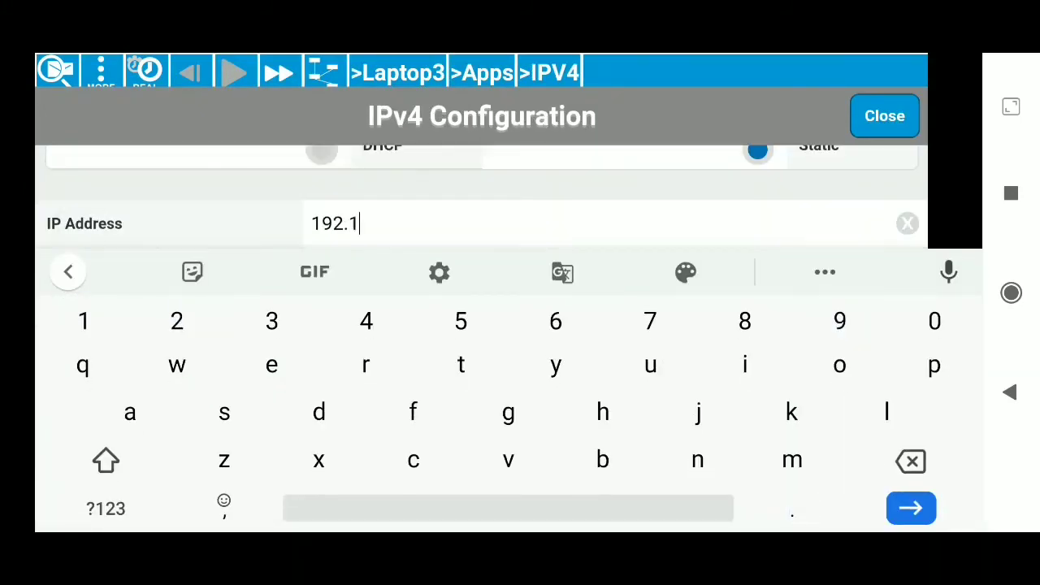
text(68.0.4)
key(Return)
click(304, 266)
click(907, 112)
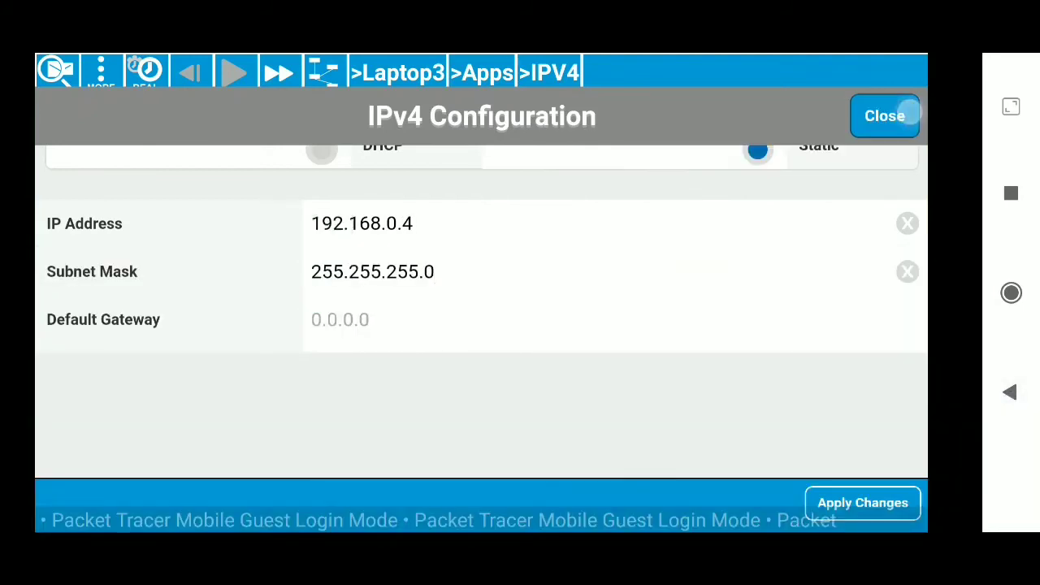
click(862, 502)
click(900, 109)
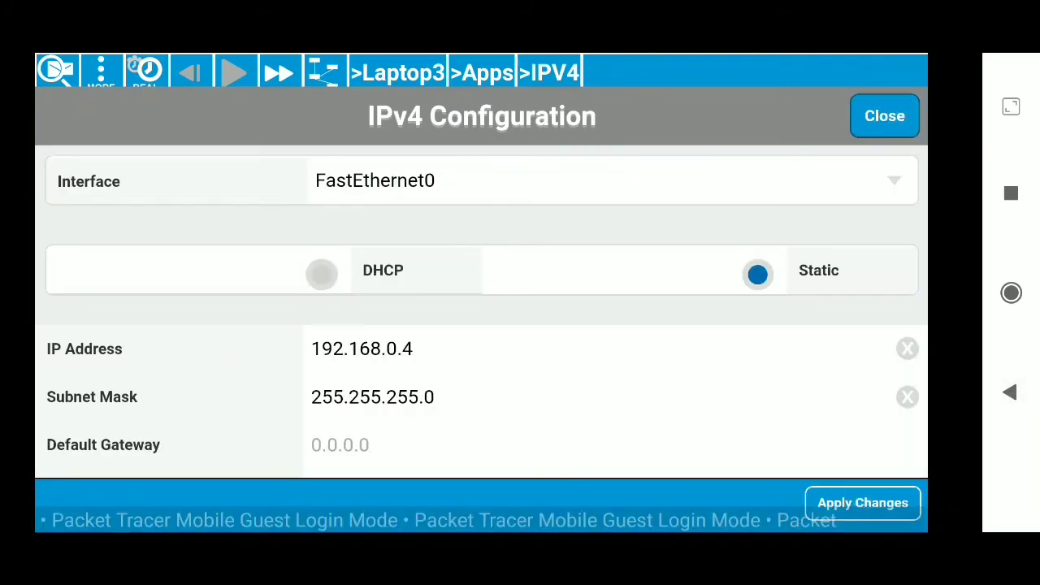
click(884, 115)
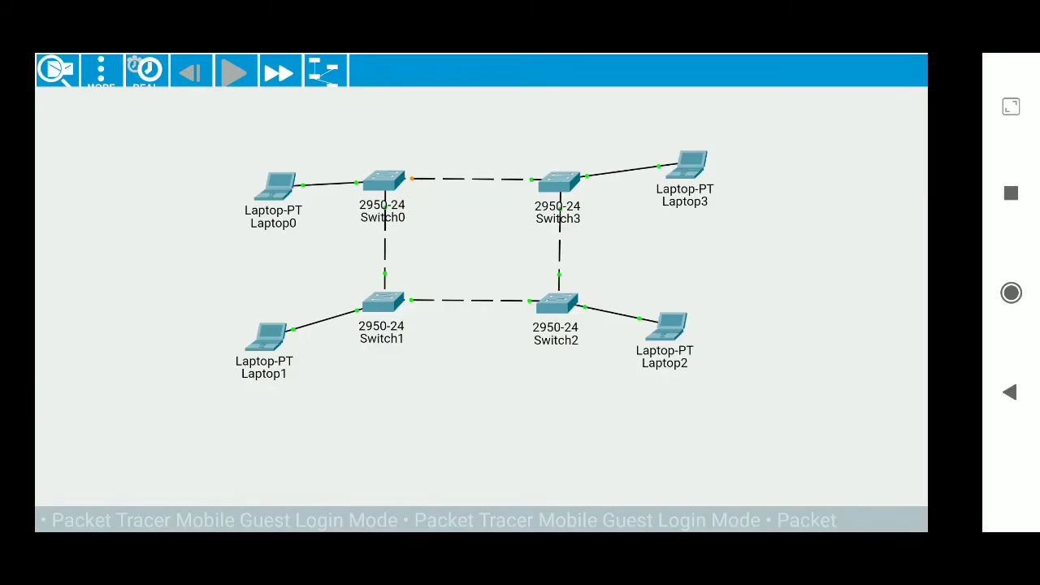
Send a simple ping from Laptop0 to Laptop3 and show the scenario's PDU list.
click(280, 189)
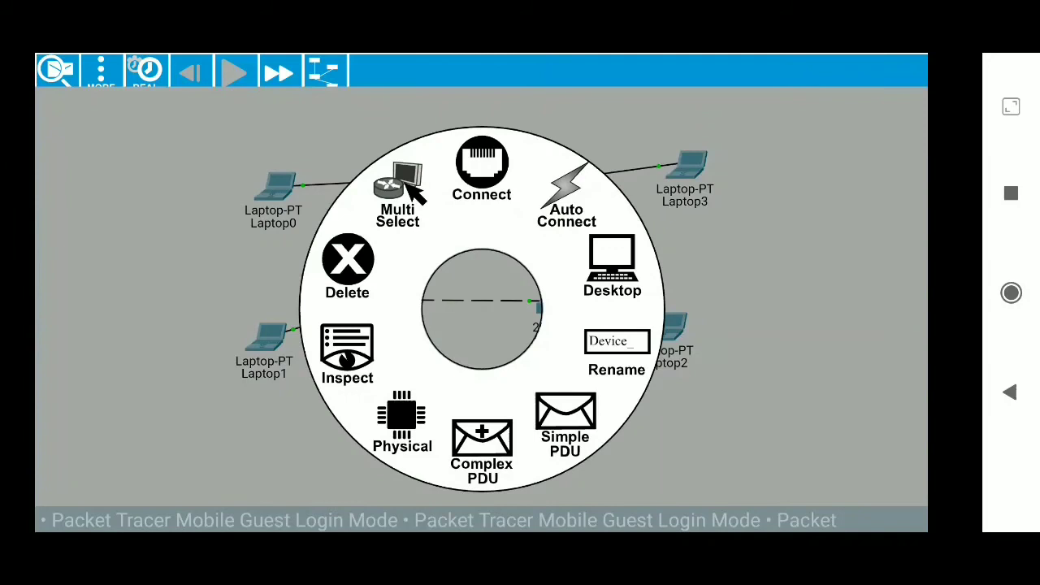
click(575, 406)
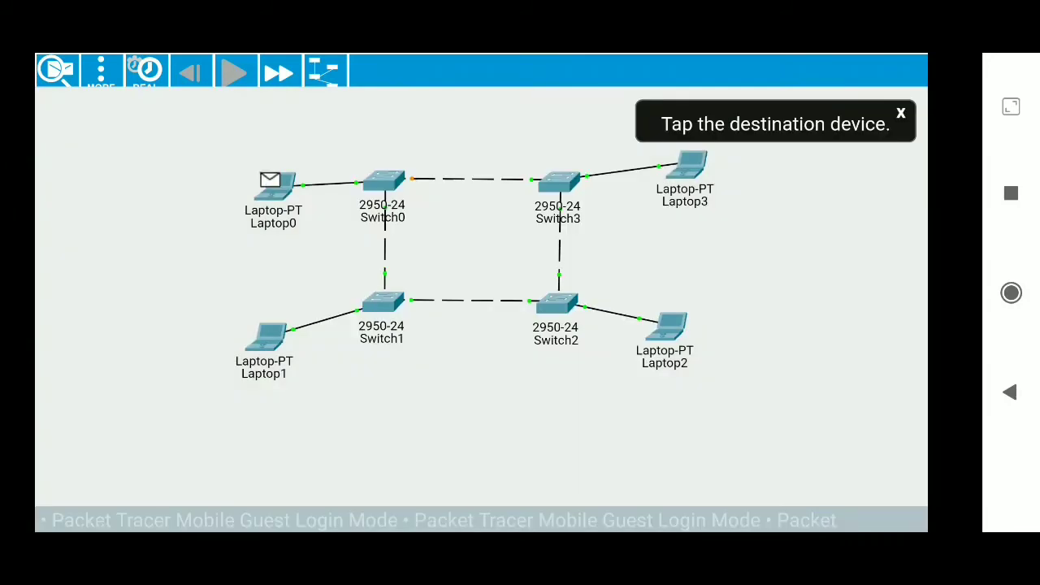
click(692, 166)
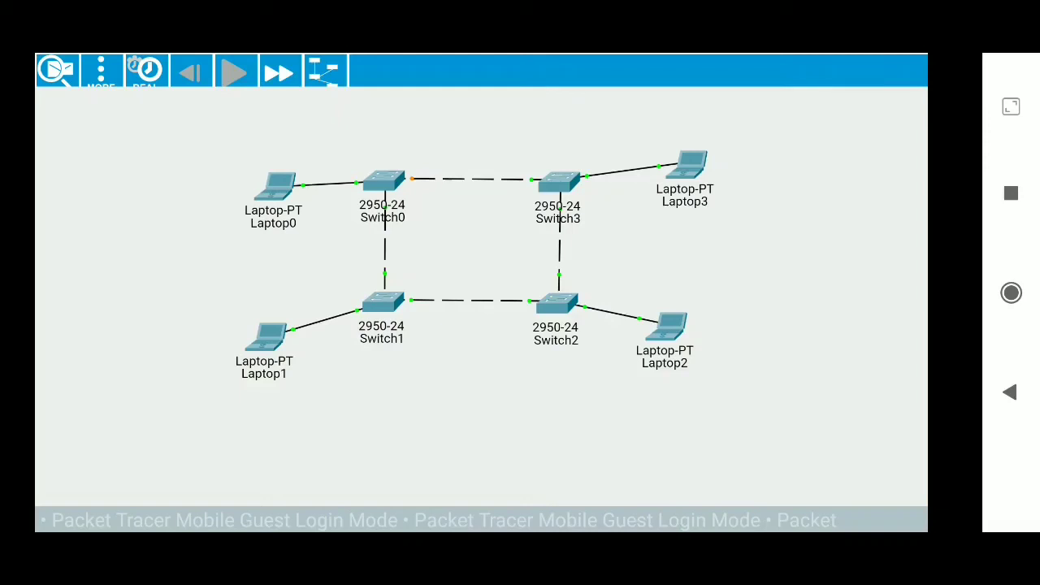
click(101, 69)
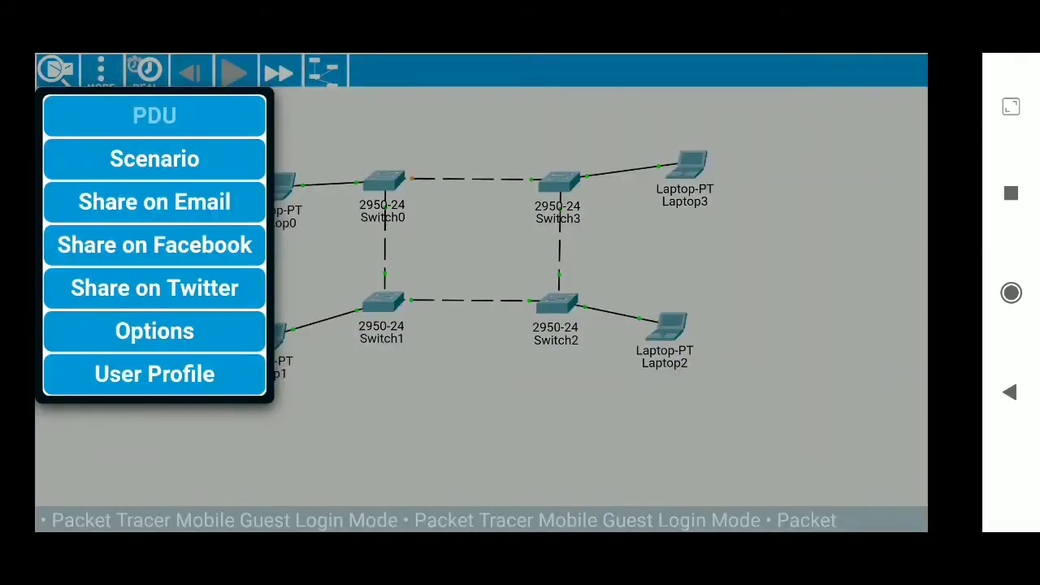
click(155, 159)
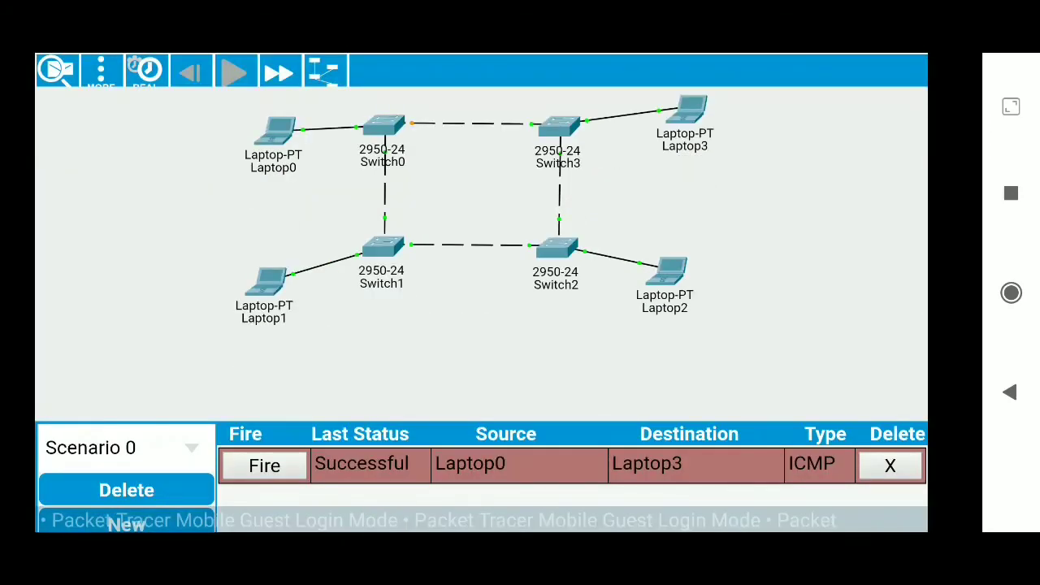
Send simple pings from Laptop1 to Laptop2 and from Laptop2 to Laptop3.
click(382, 246)
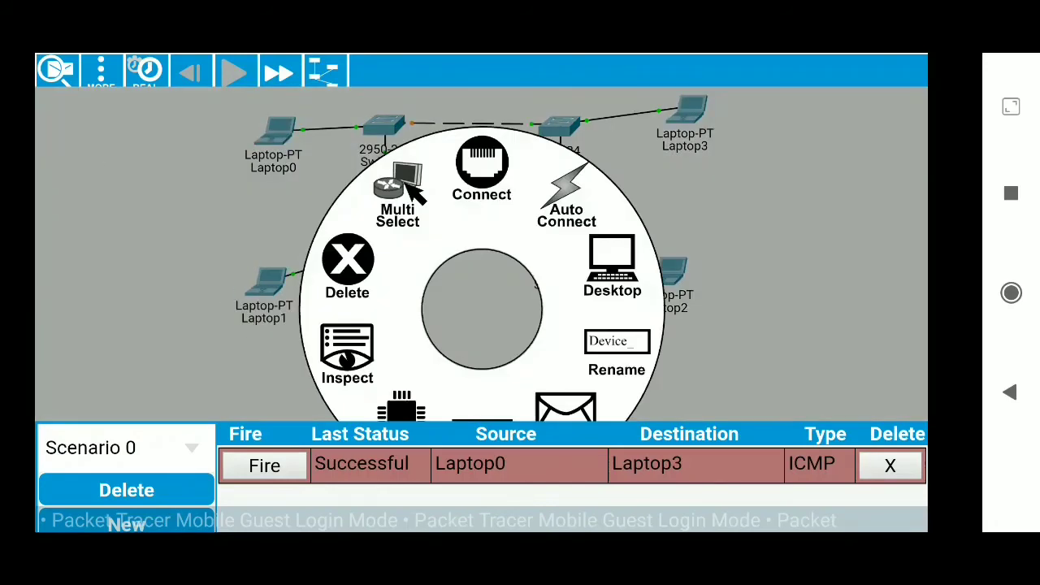
click(565, 402)
click(671, 276)
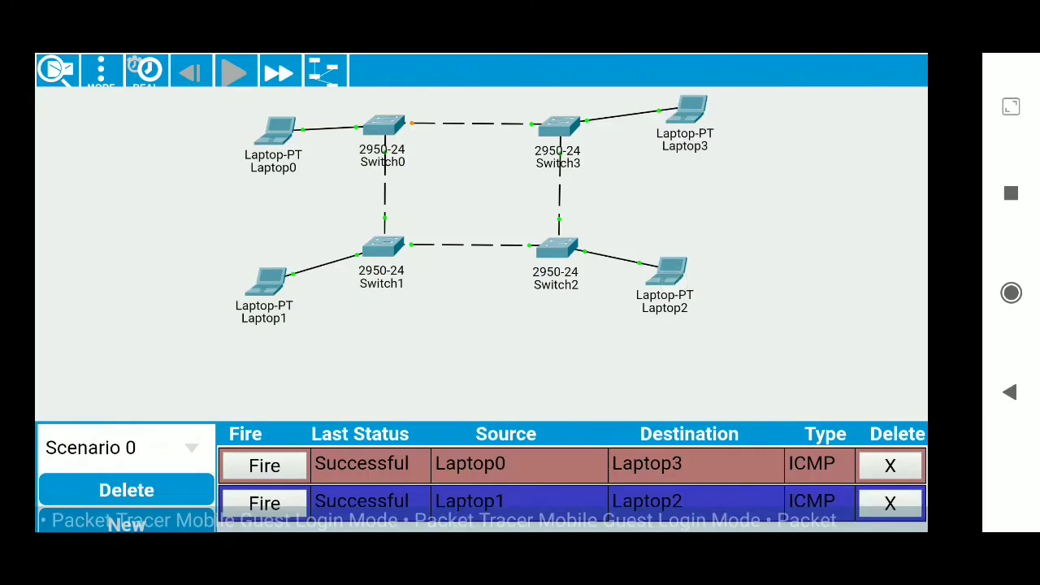
scroll(630, 272, down, 2)
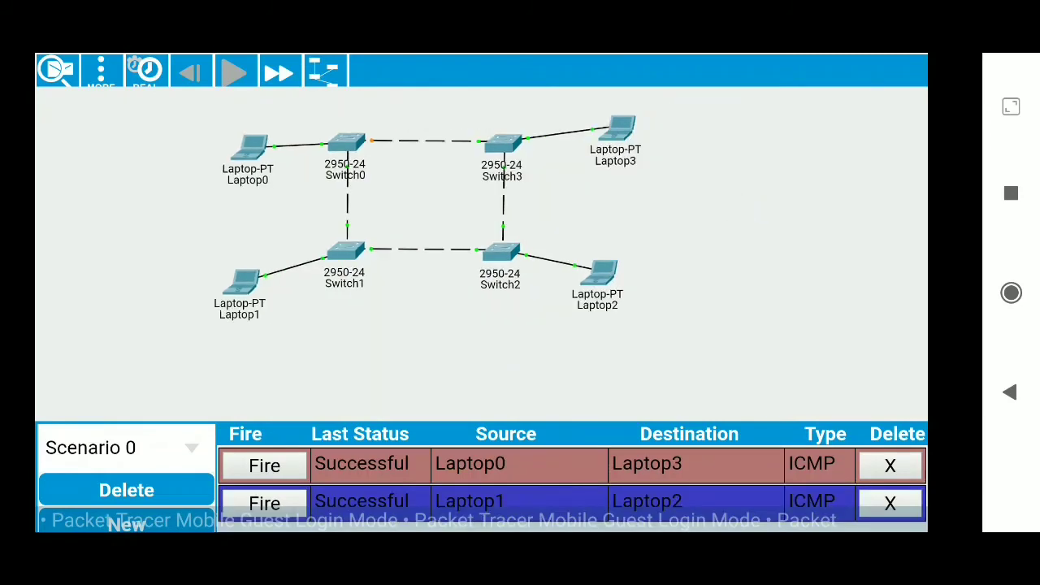
click(601, 277)
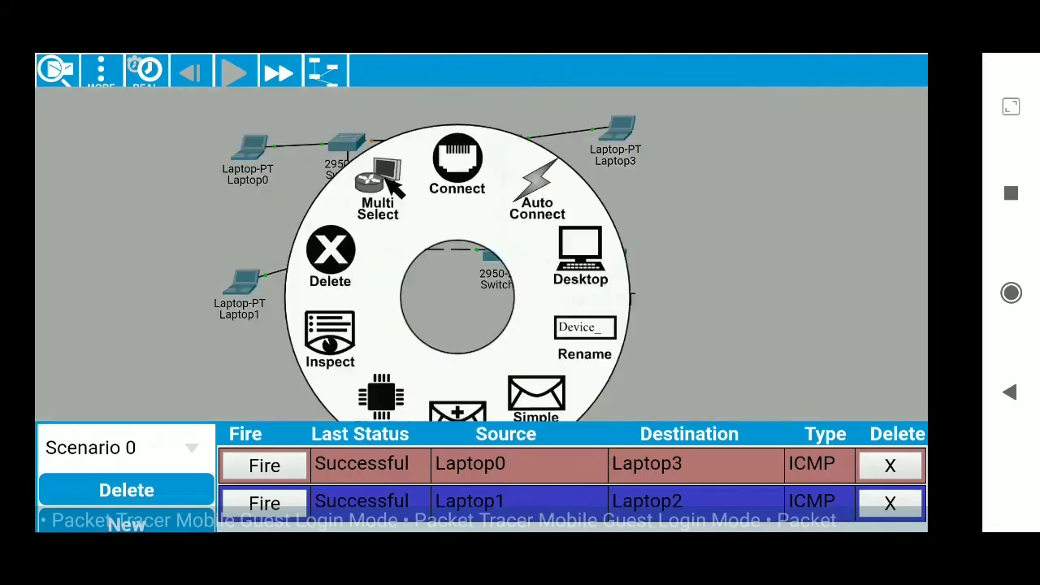
click(565, 395)
click(617, 125)
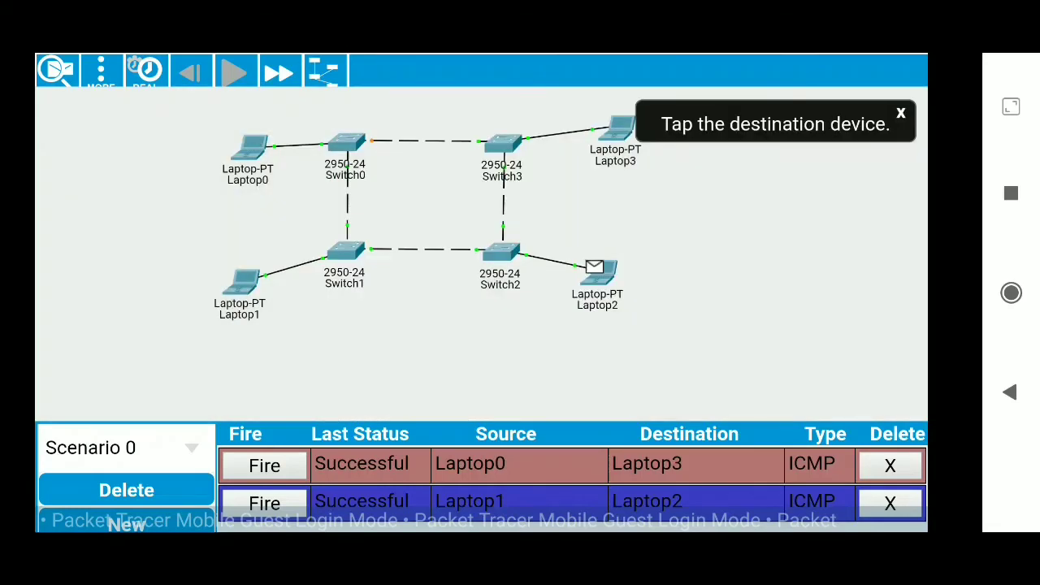
Delete all three successful PDU rows from the scenario list.
drag(804, 504, 796, 434)
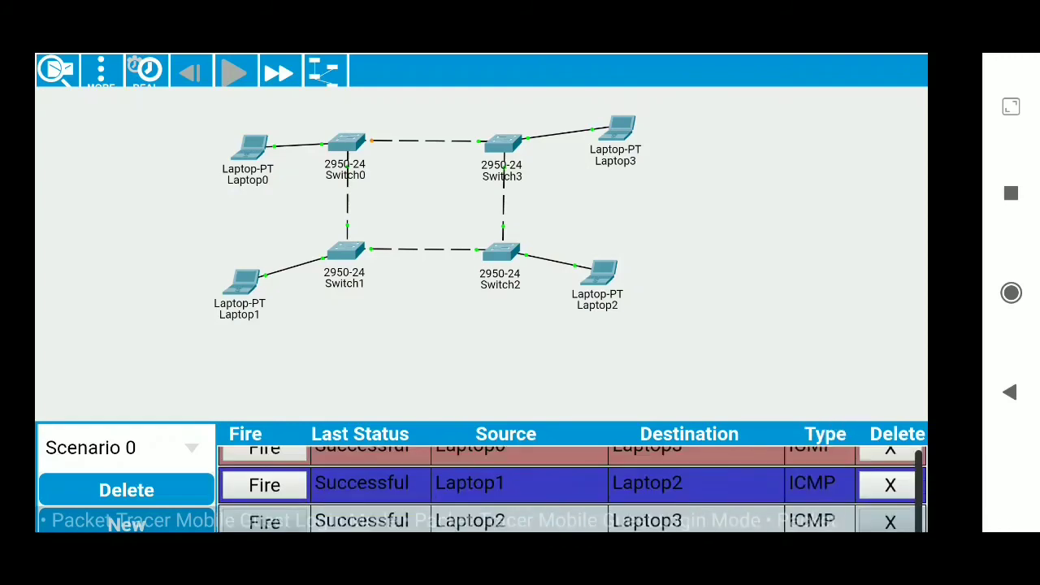
click(889, 485)
click(889, 465)
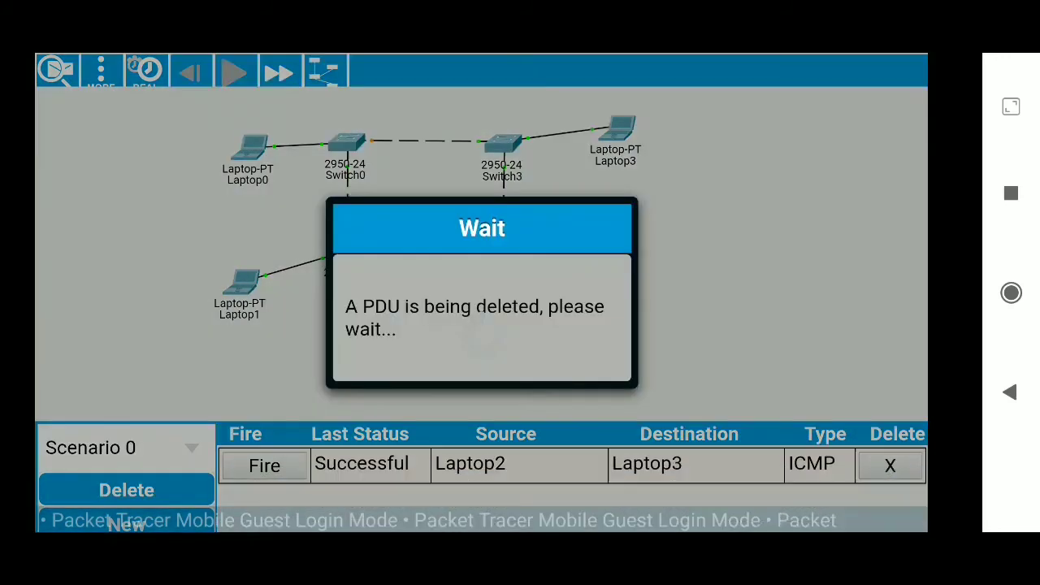
click(889, 465)
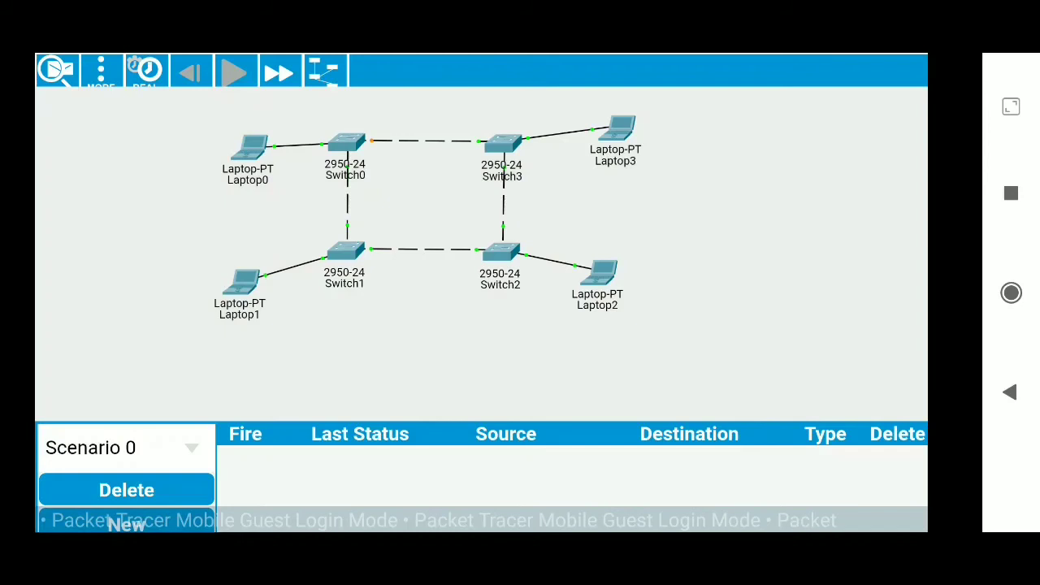
Switch to simulation mode and create a simple ICMP PDU from Laptop0 to Laptop3.
drag(410, 336, 411, 348)
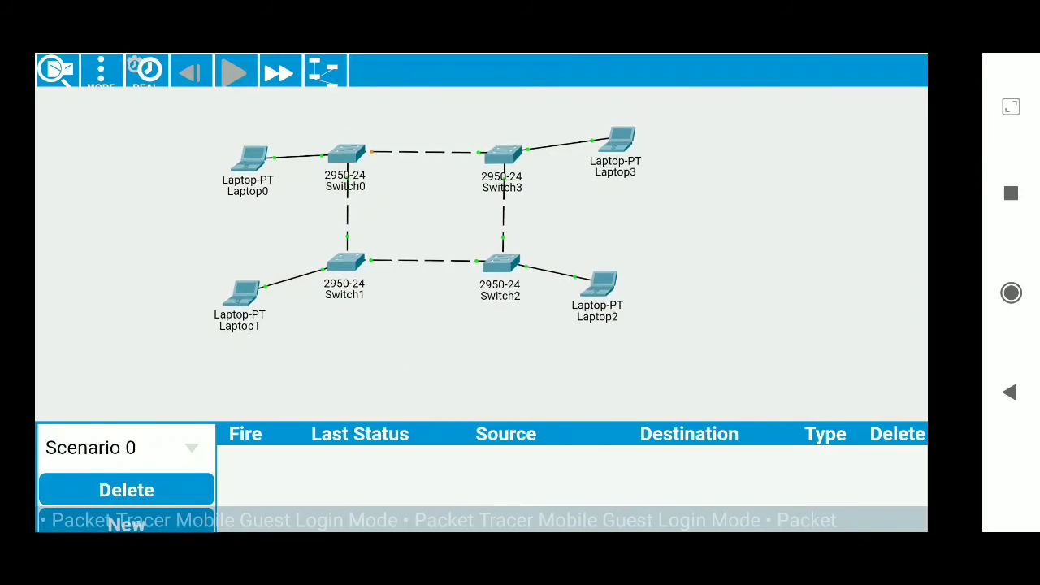
click(146, 71)
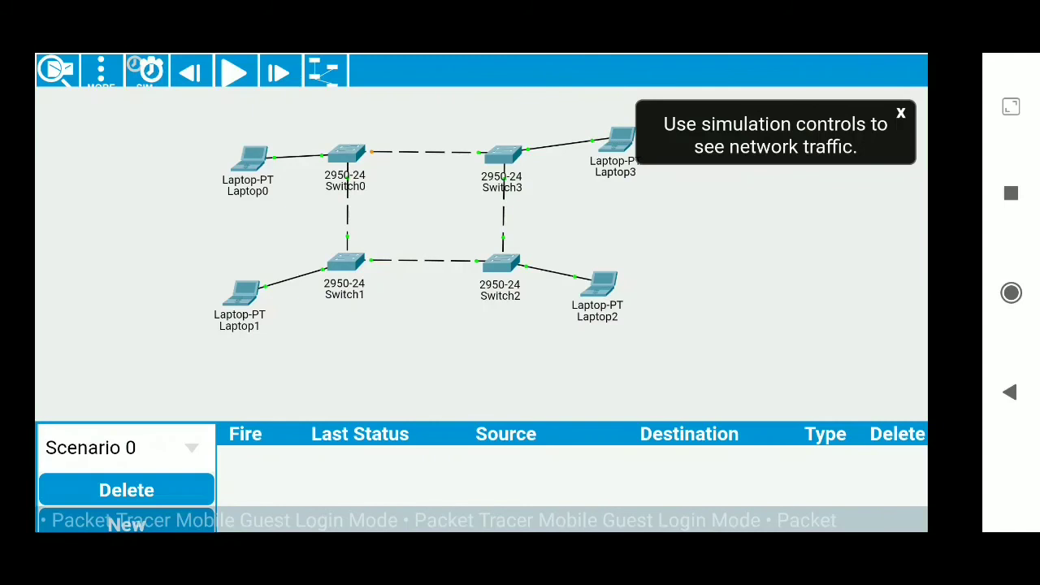
click(500, 261)
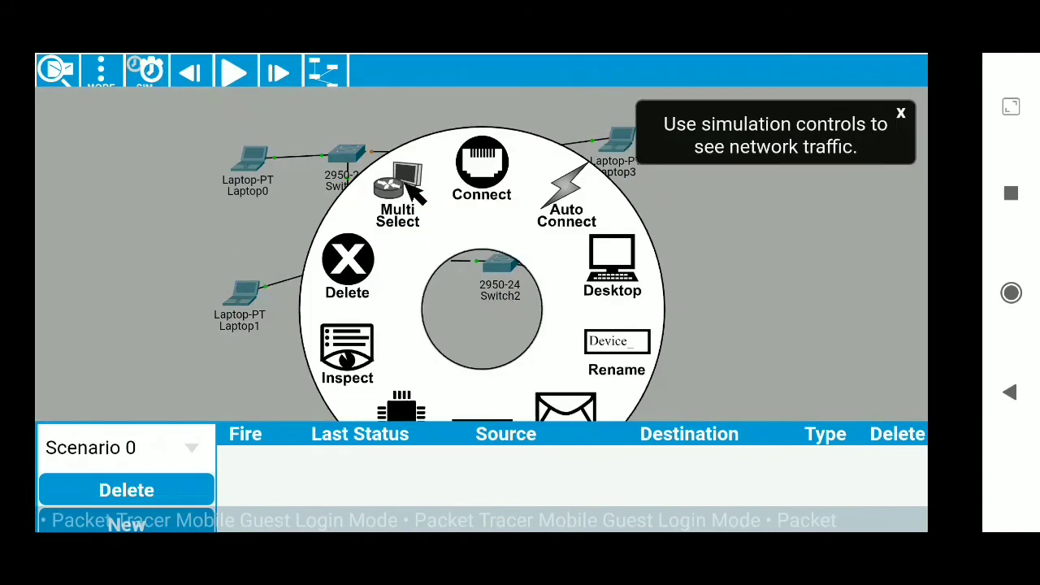
click(560, 402)
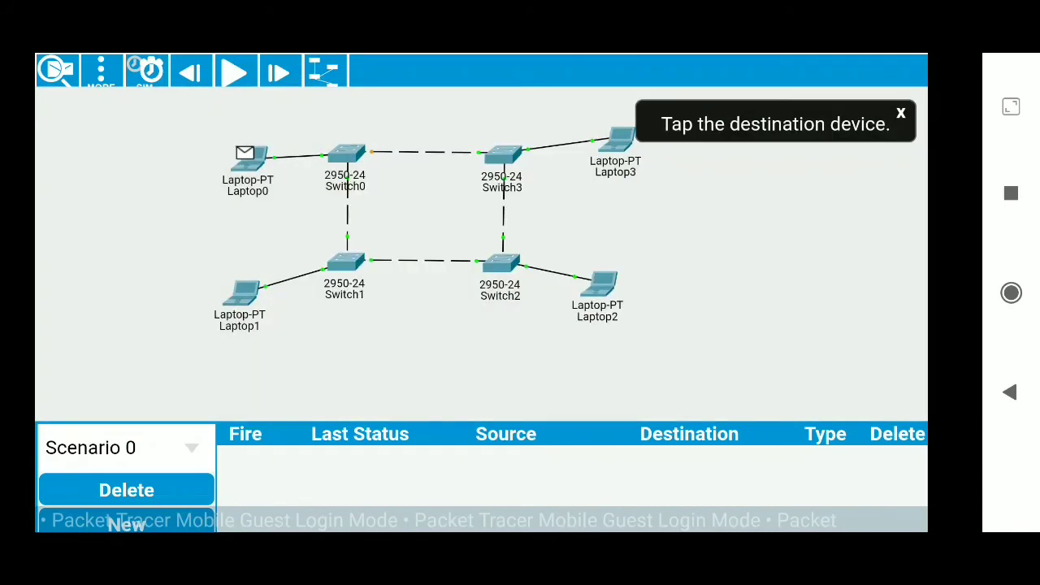
click(617, 140)
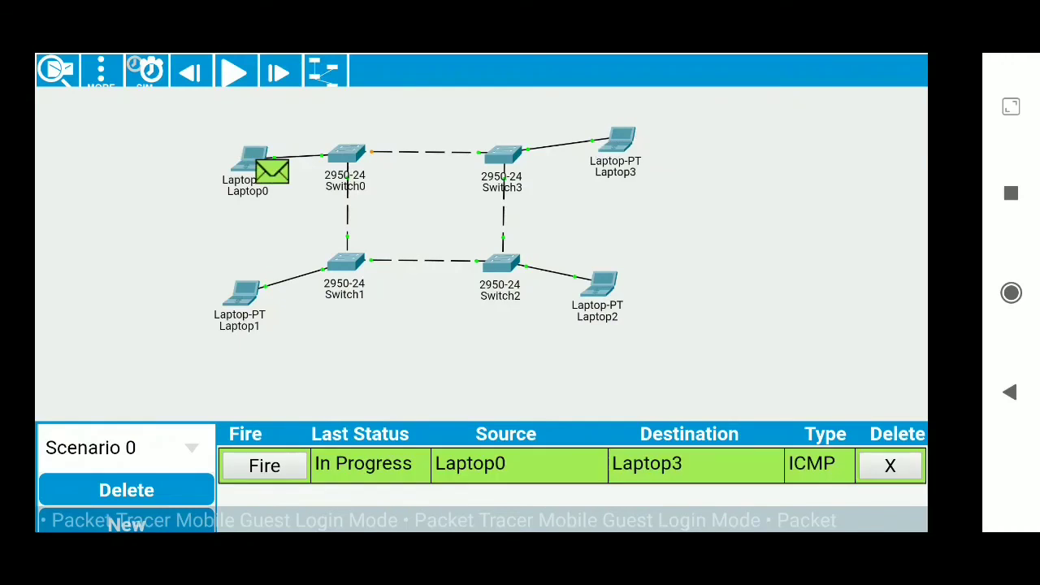
Play the simulation and follow the Laptop0-to-Laptop3 ping around the switch ring and back.
click(234, 73)
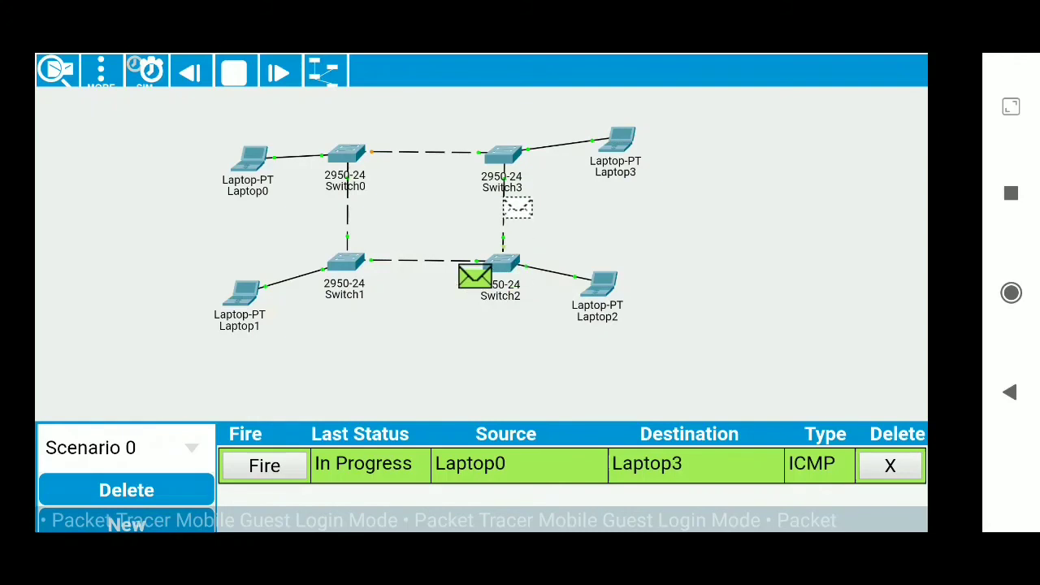
drag(864, 267, 858, 288)
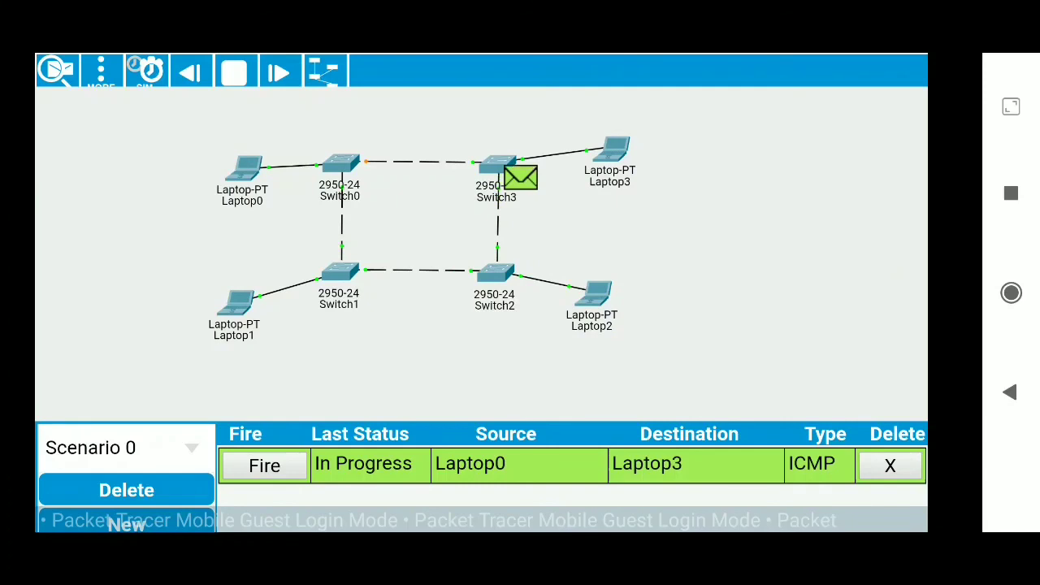
mouse_move(819, 229)
mouse_down()
mouse_move(817, 251)
mouse_move(826, 230)
mouse_up()
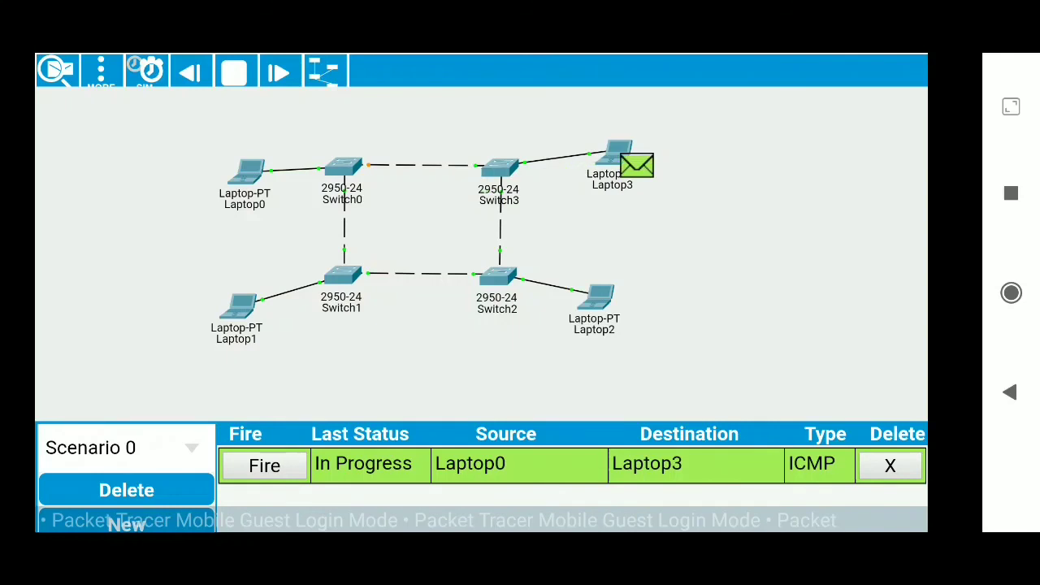
drag(845, 203, 856, 218)
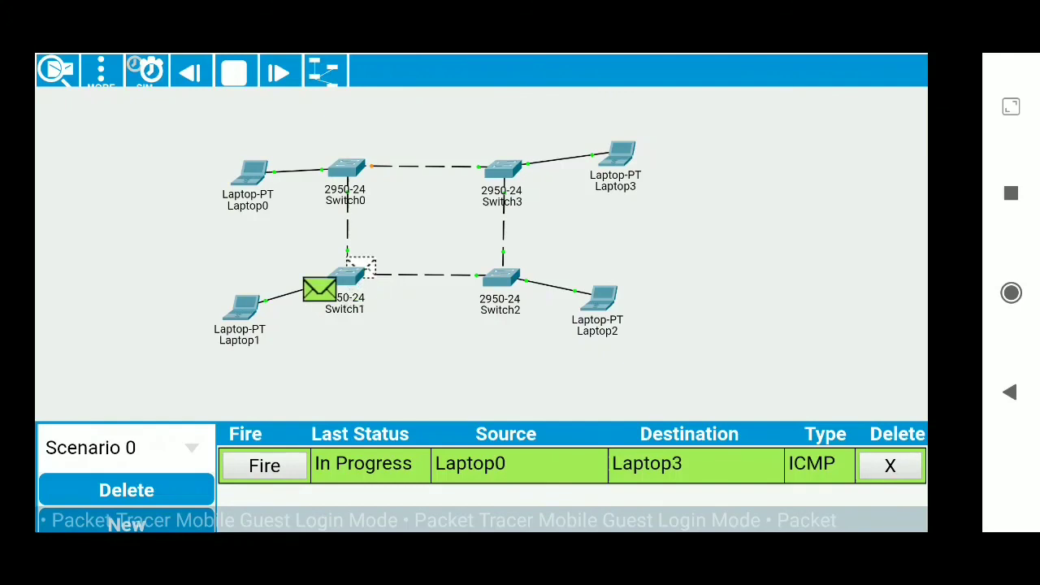
mouse_move(901, 270)
mouse_down()
mouse_move(898, 233)
mouse_move(898, 255)
mouse_move(863, 223)
mouse_up()
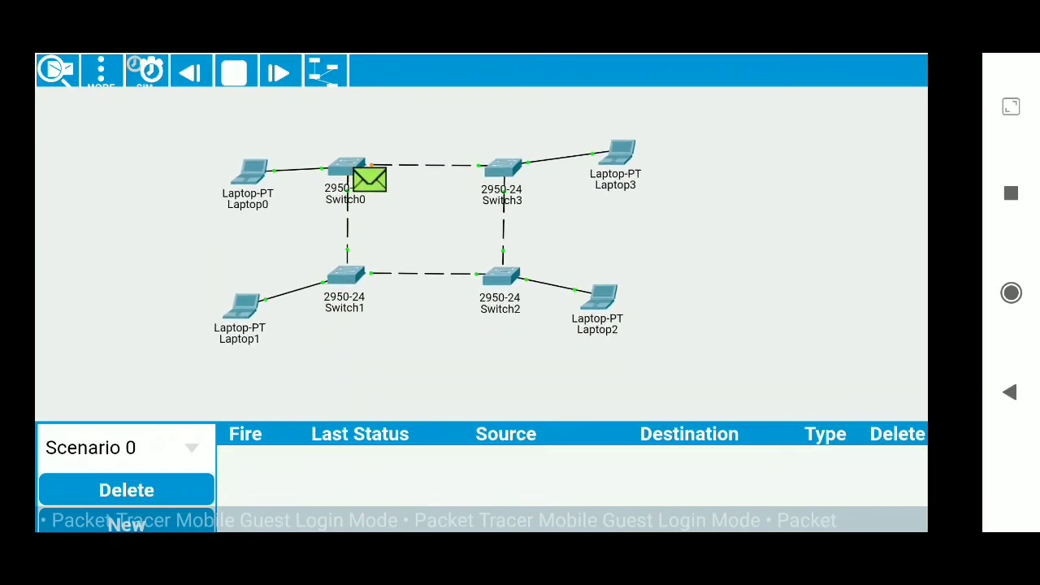